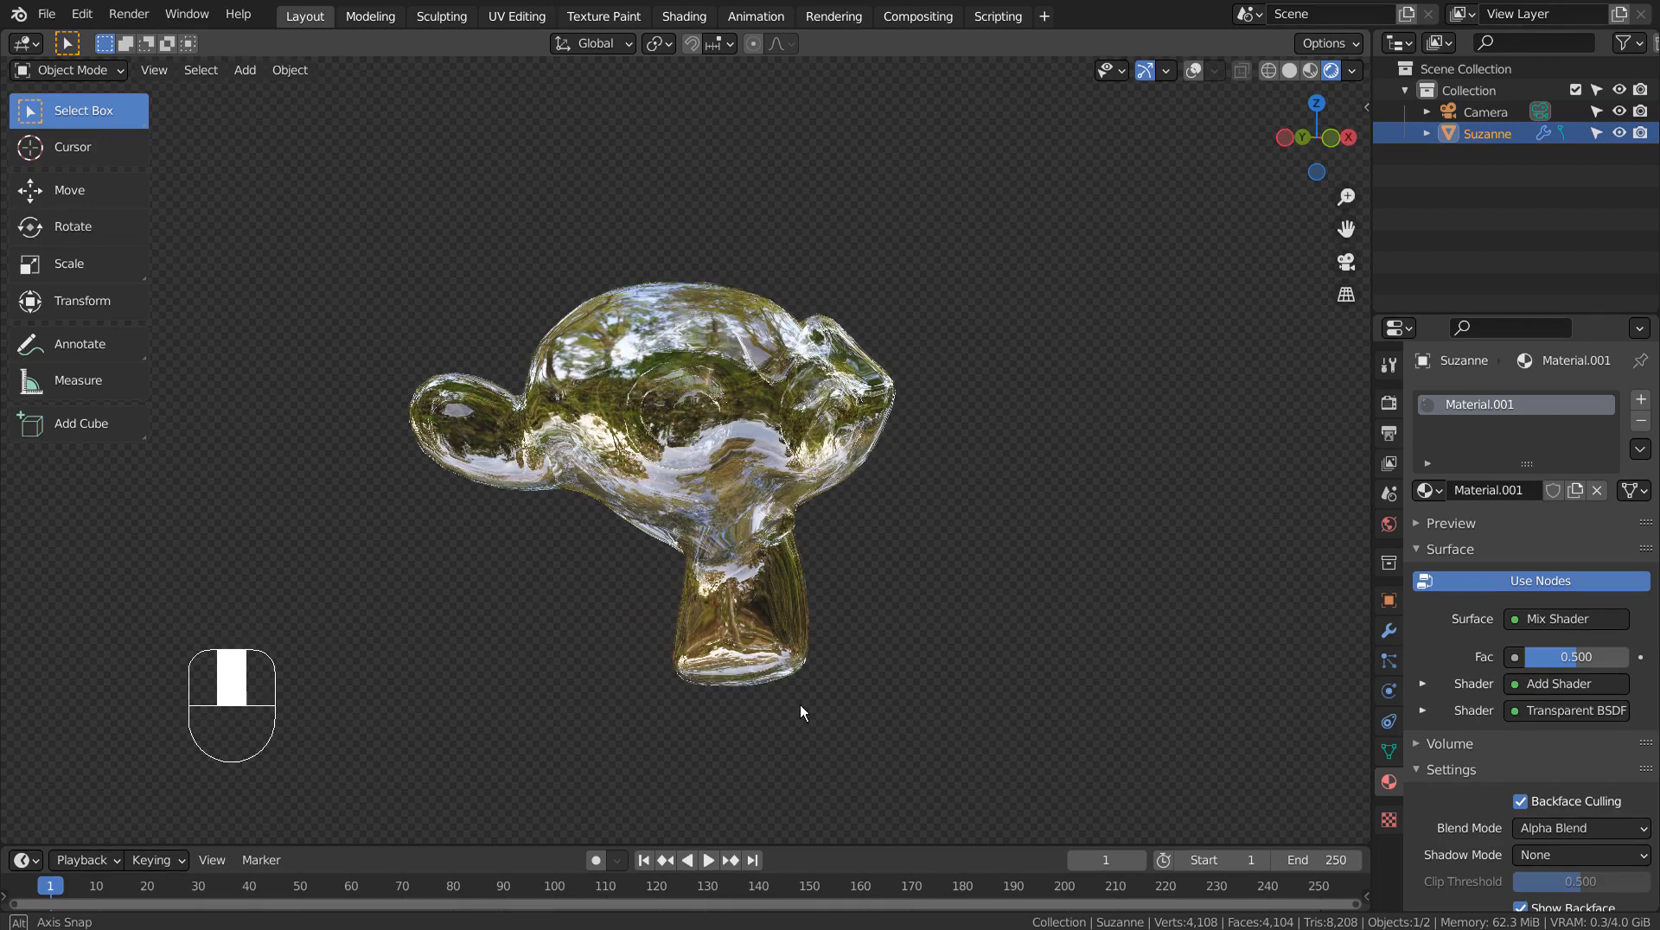
Review the render engine settings and the world's forest.exr environment texture, viewing the glass Suzanne from several angles.
left_click(1408, 399)
left_click(1389, 403)
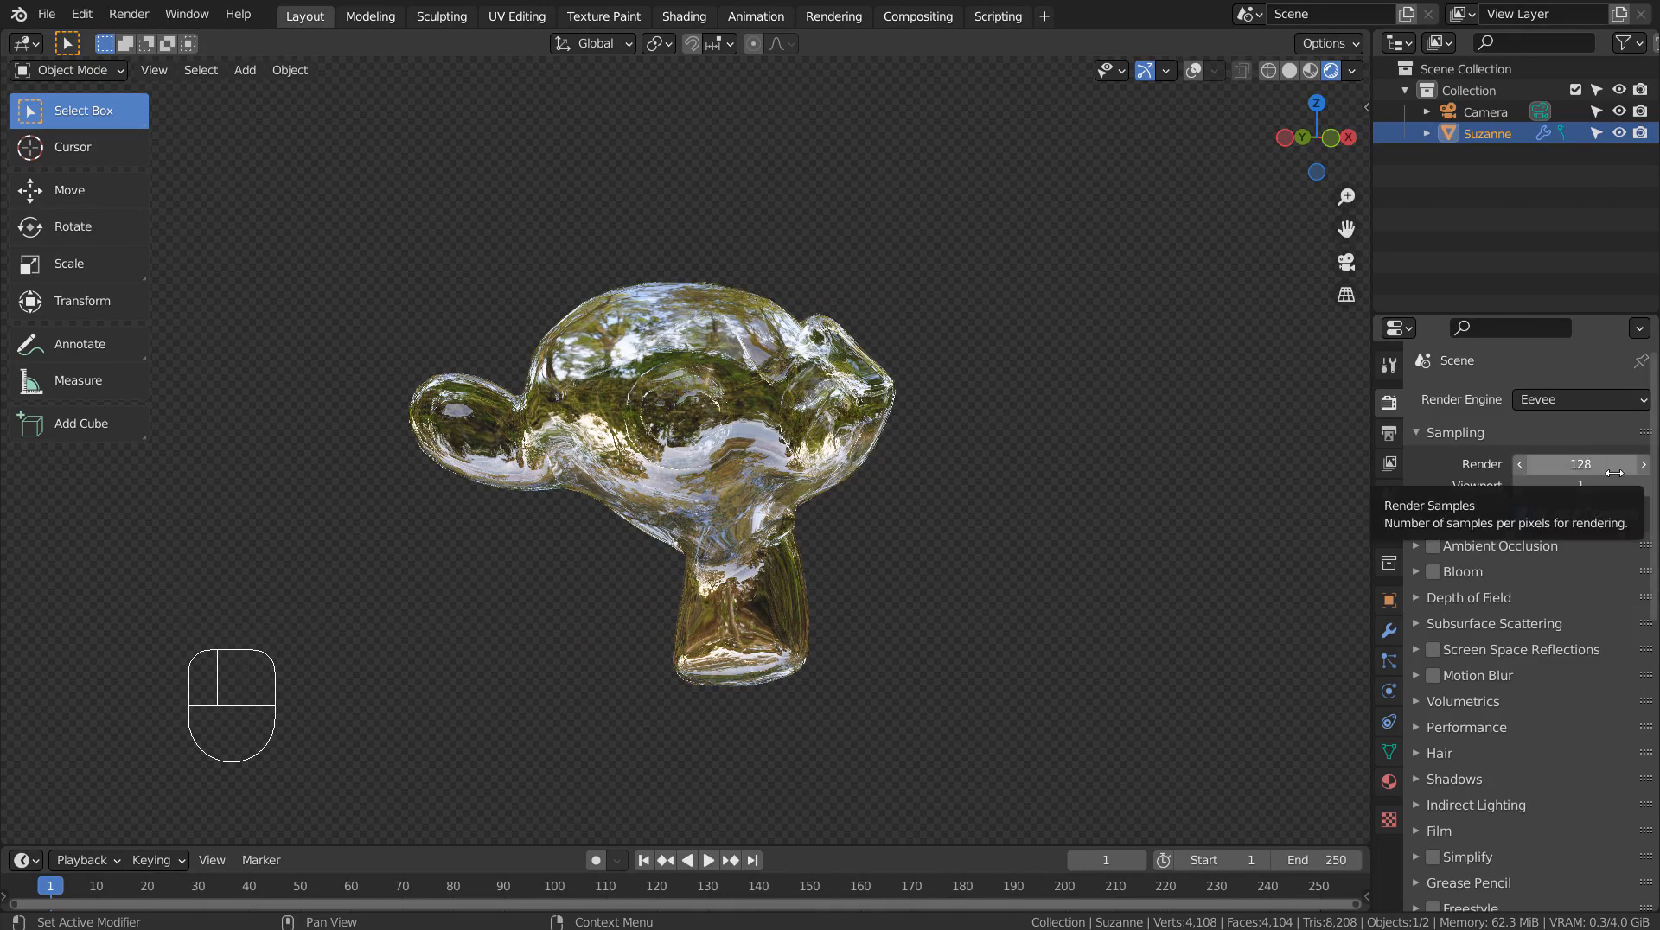
middle_click_drag(1119, 556, 1166, 579)
left_click(1389, 525)
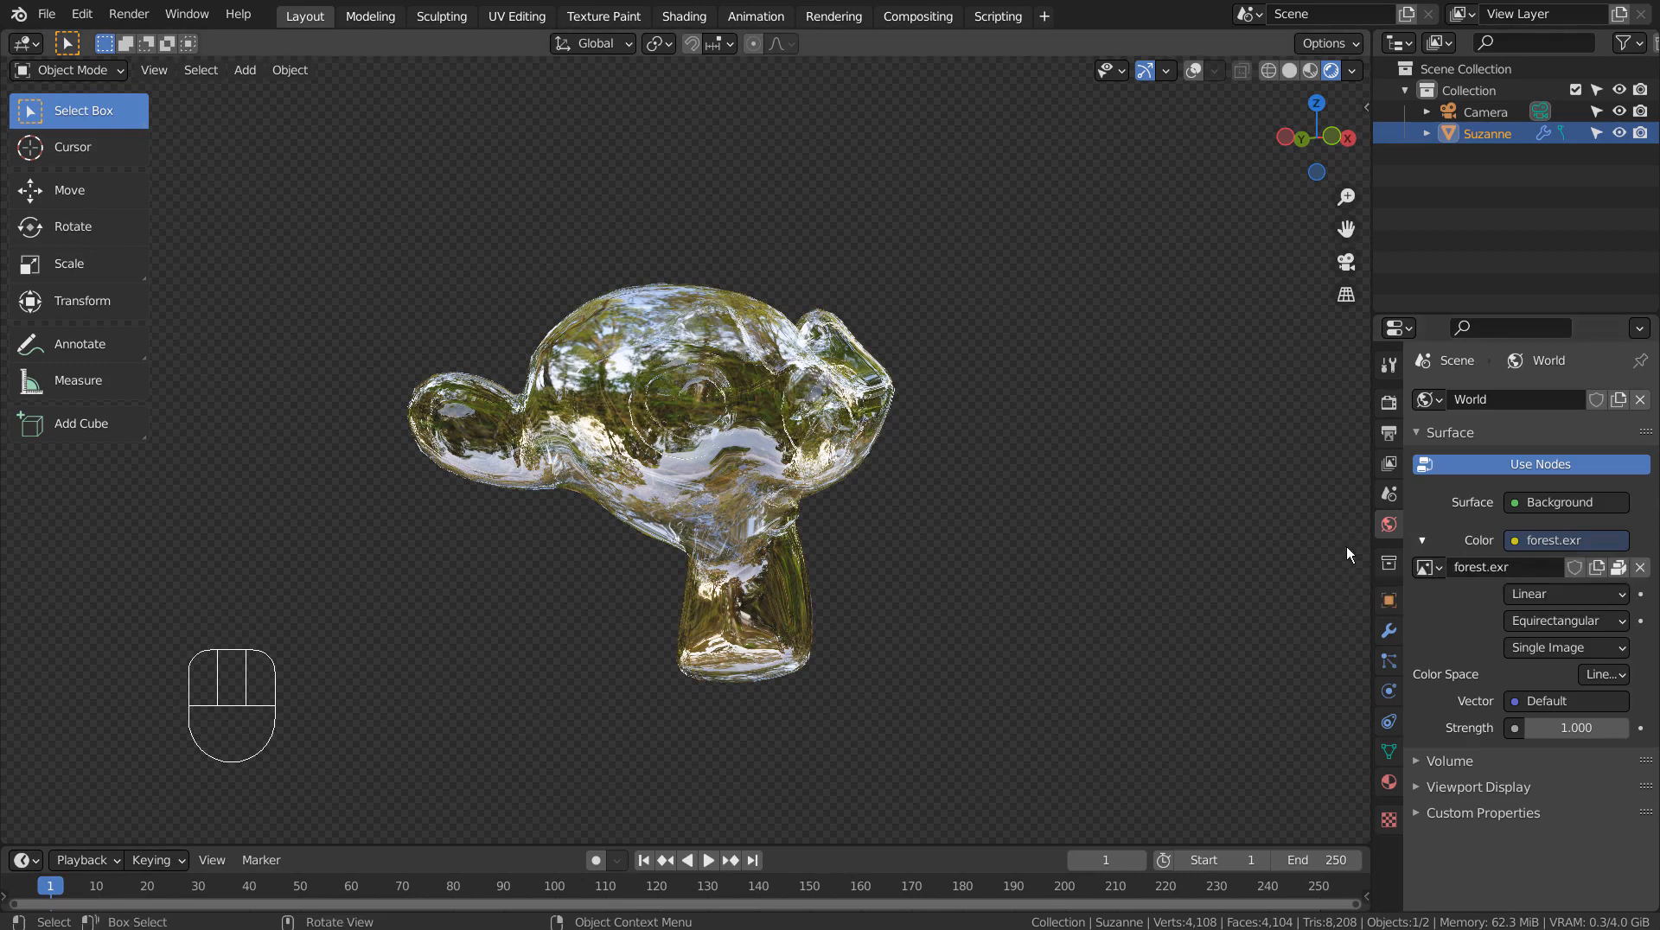
middle_click_drag(1273, 565, 1038, 567)
key("shift+a")
mouse_move(908, 175)
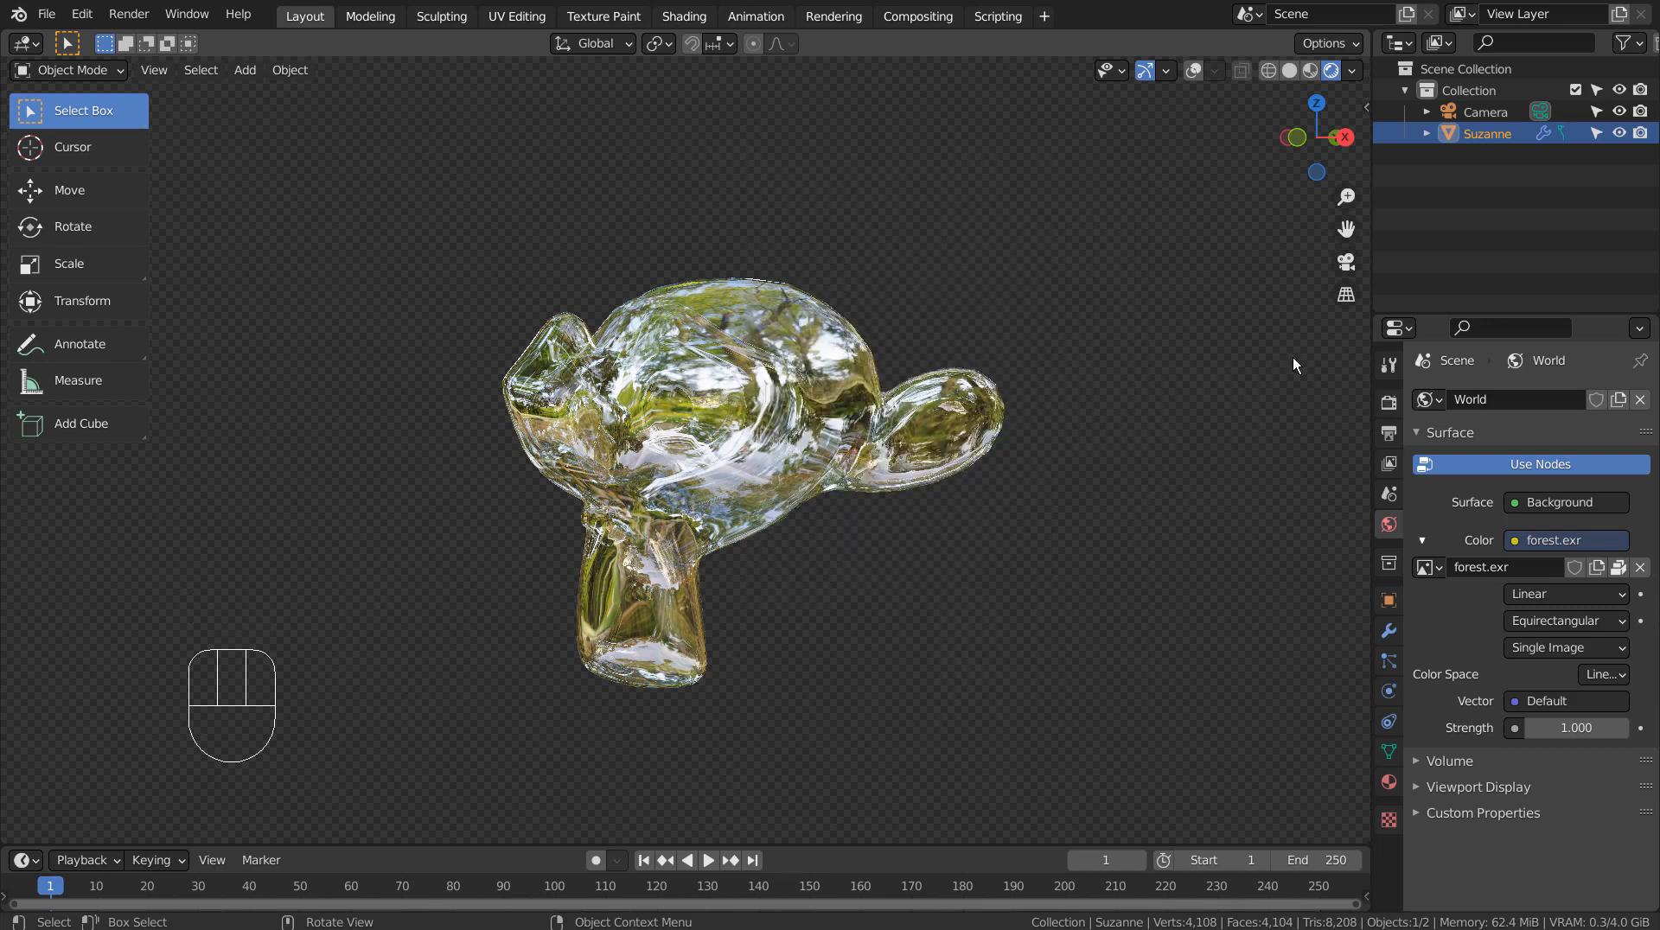
left_click(1264, 365)
left_click(852, 439)
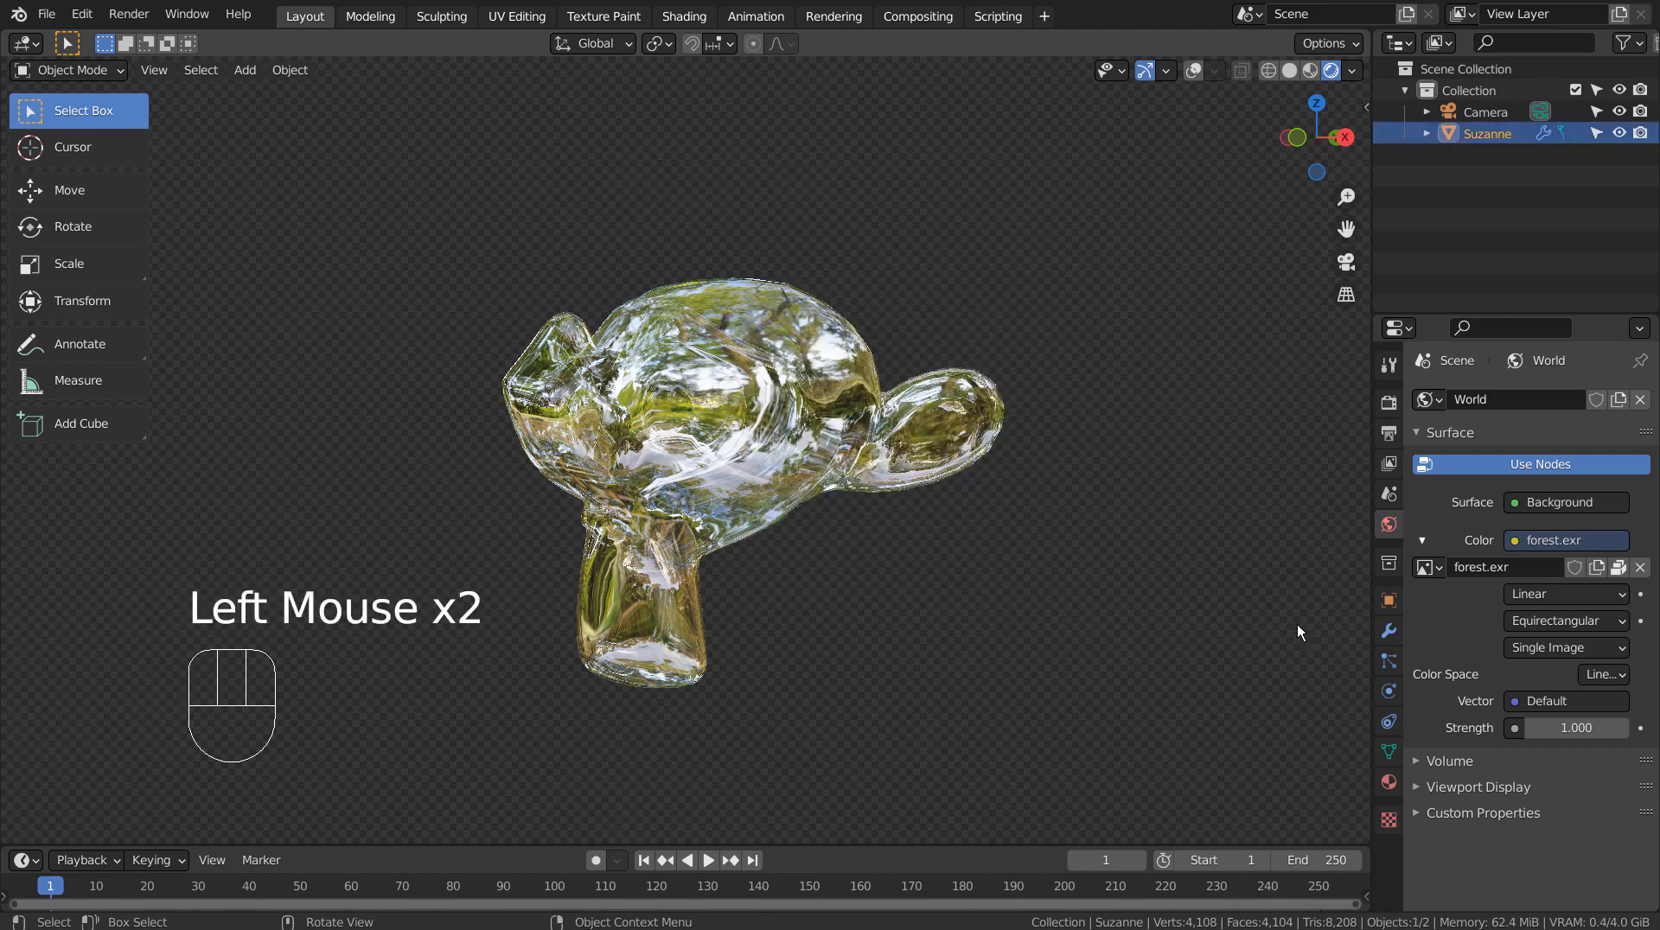
Turn on the viewport overlays and open Suzanne's modifier stack, checking Solidify among the available modifiers.
left_click(1389, 630)
left_click(1196, 70)
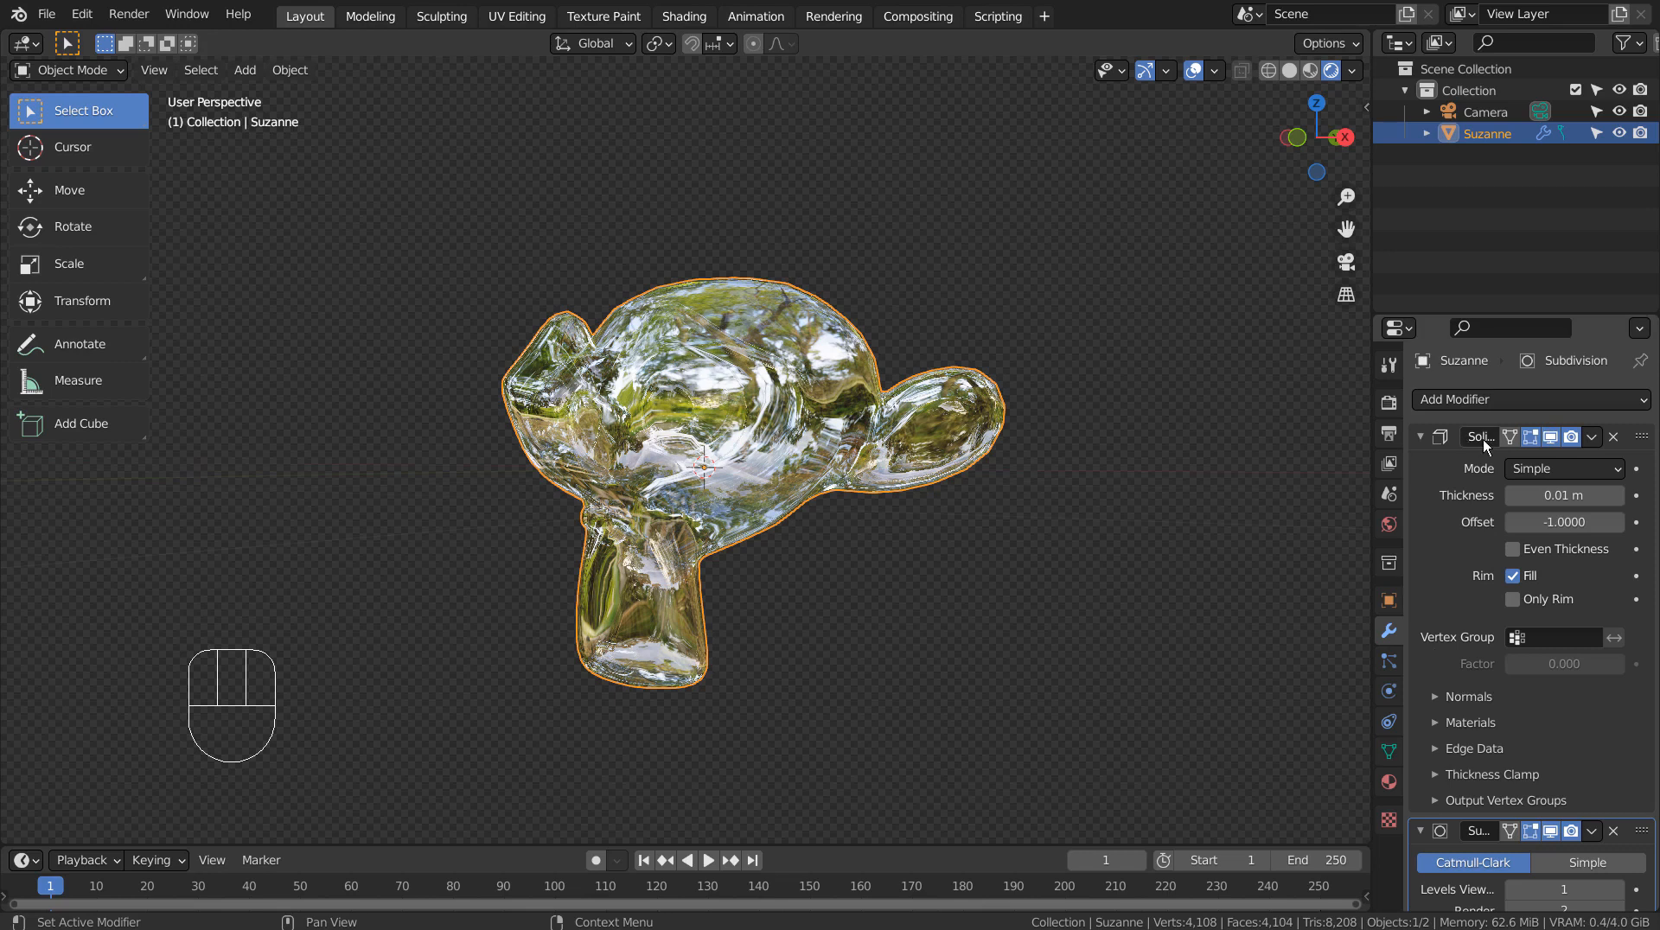
left_click(1485, 403)
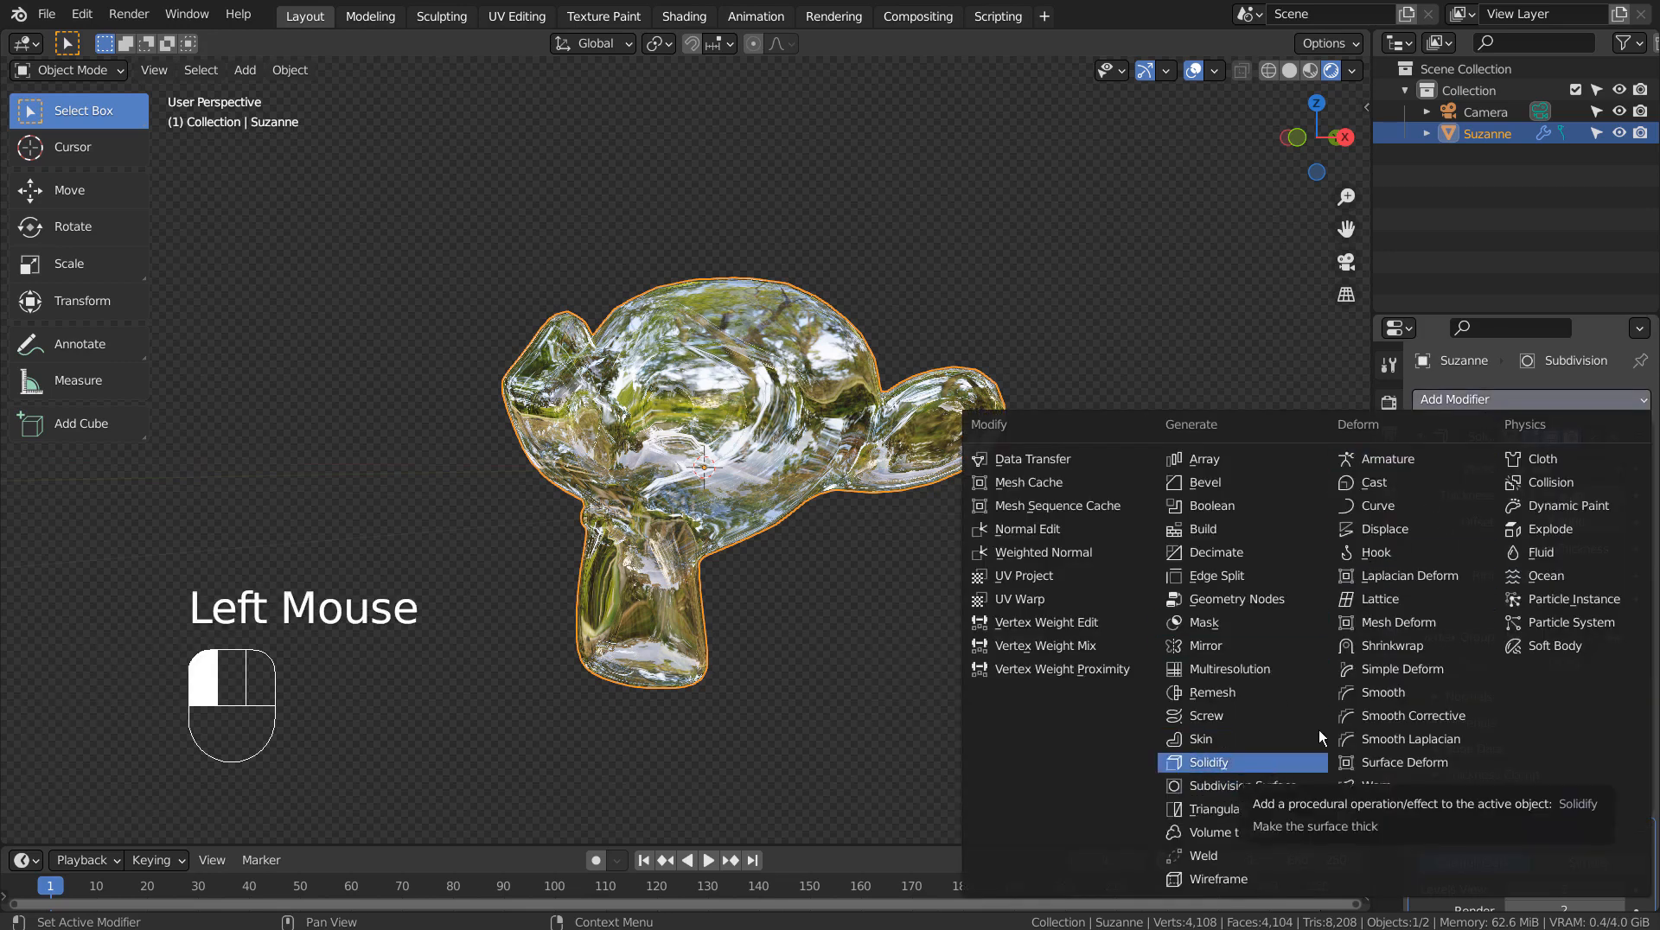
left_click(1268, 761)
scroll(1547, 768, "down", 5)
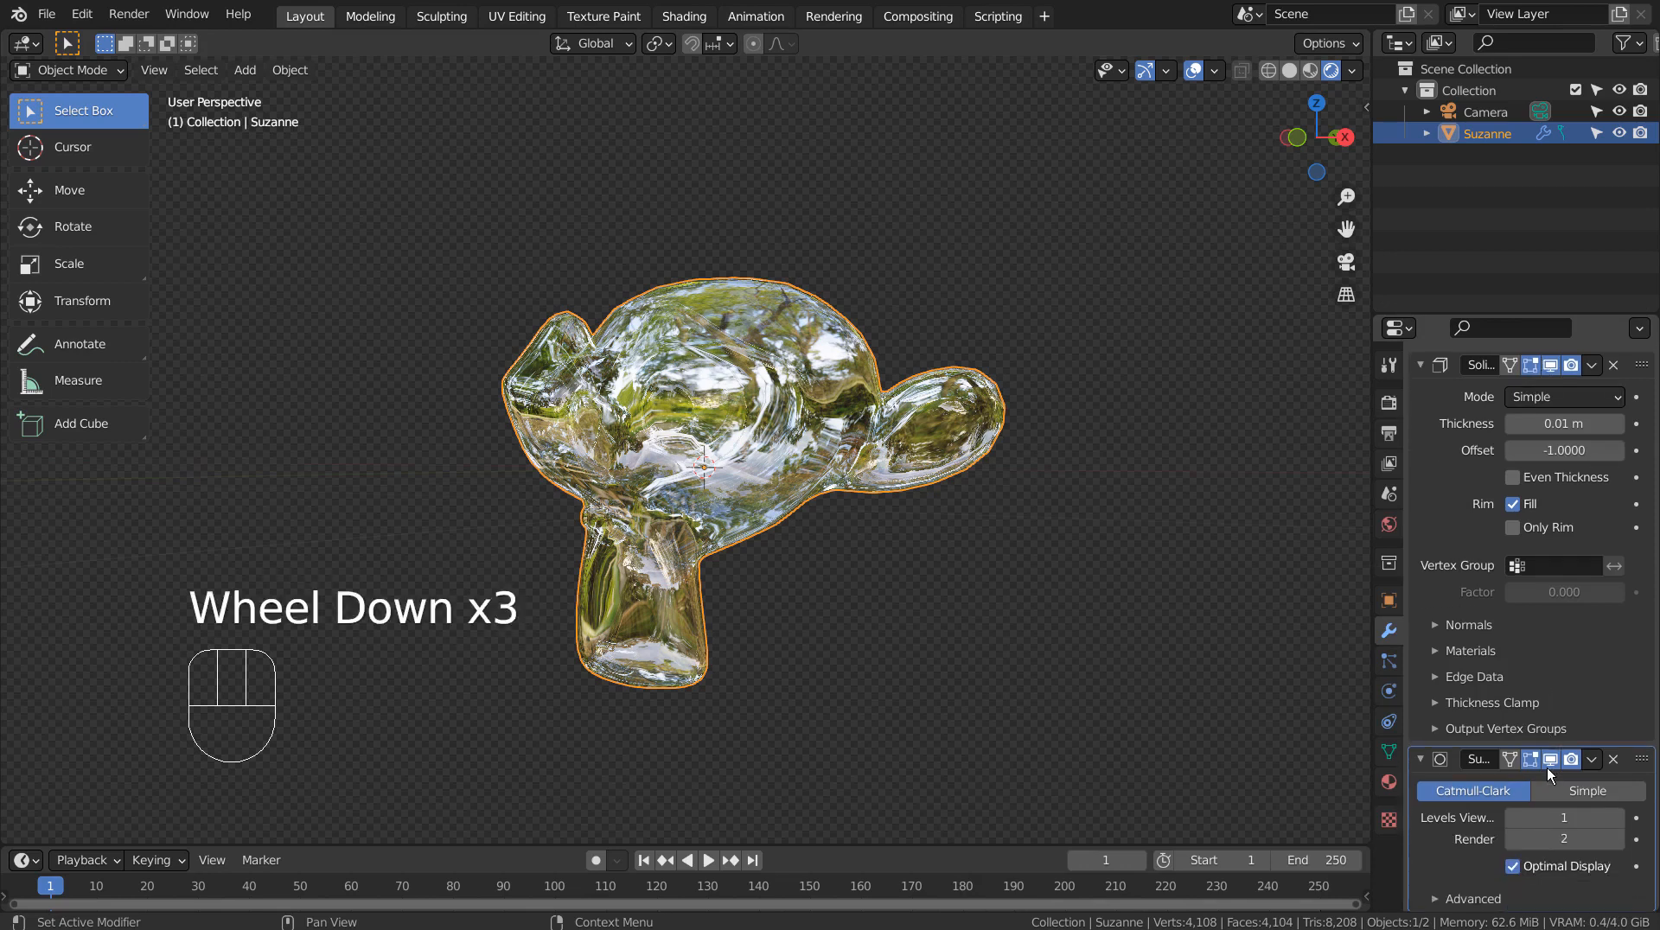
Compare Suzanne with the Subdivision modifier's viewport display off and on, and inspect the Solidify and Subdivision settings enlarged.
left_click(1556, 758)
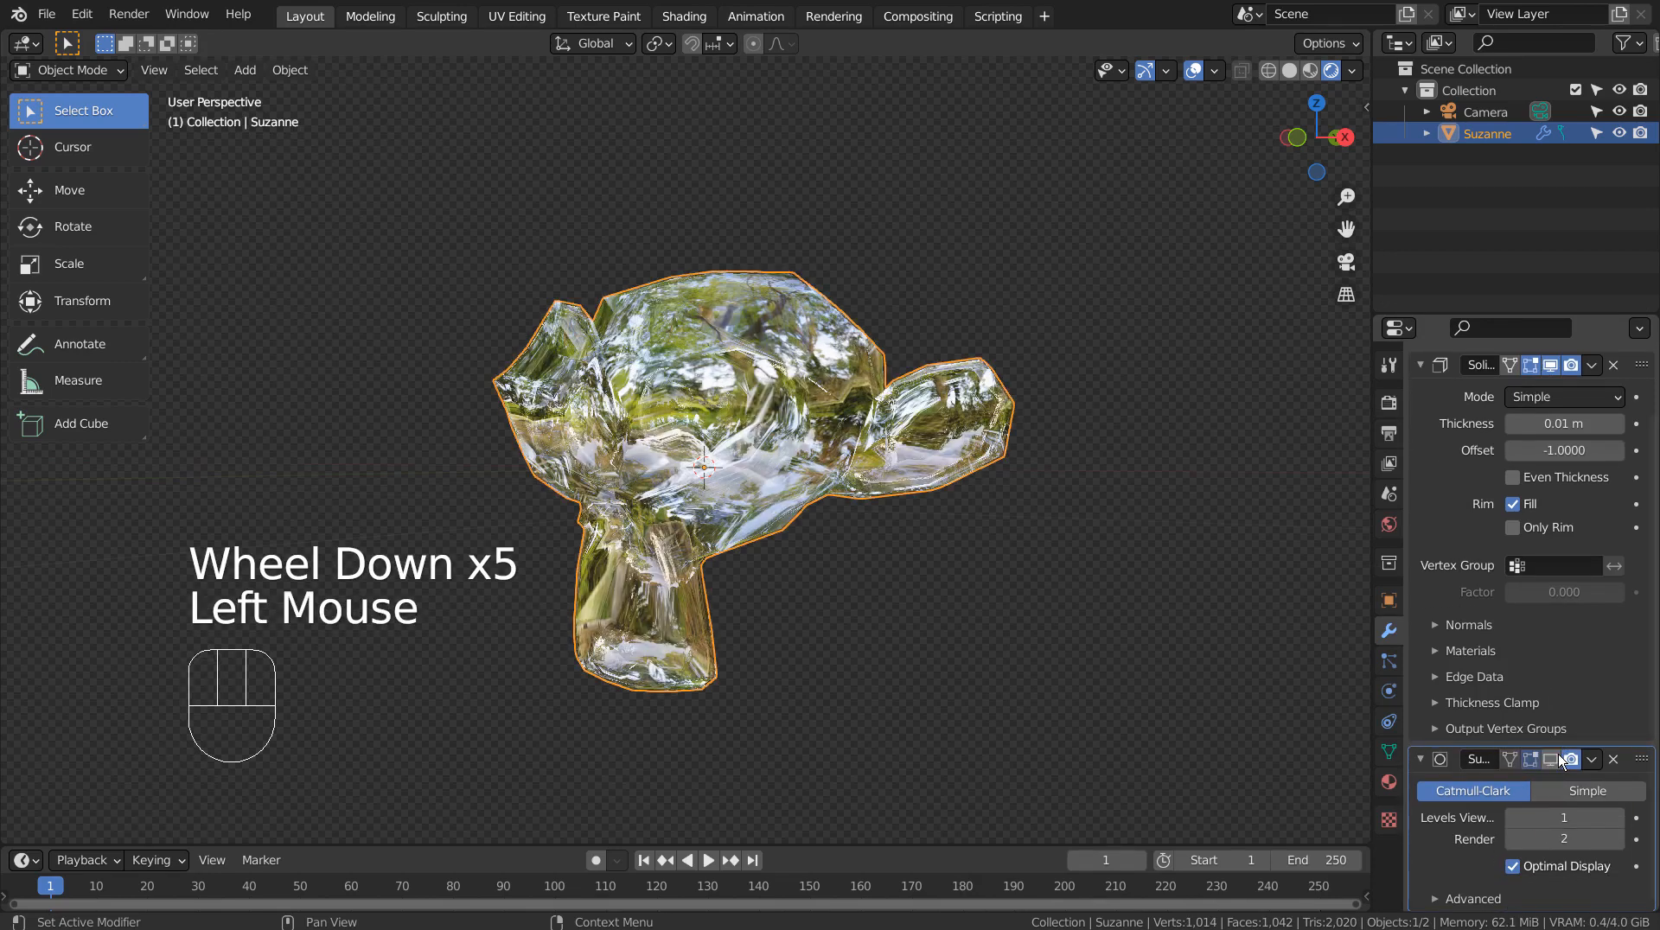
left_click(1557, 759)
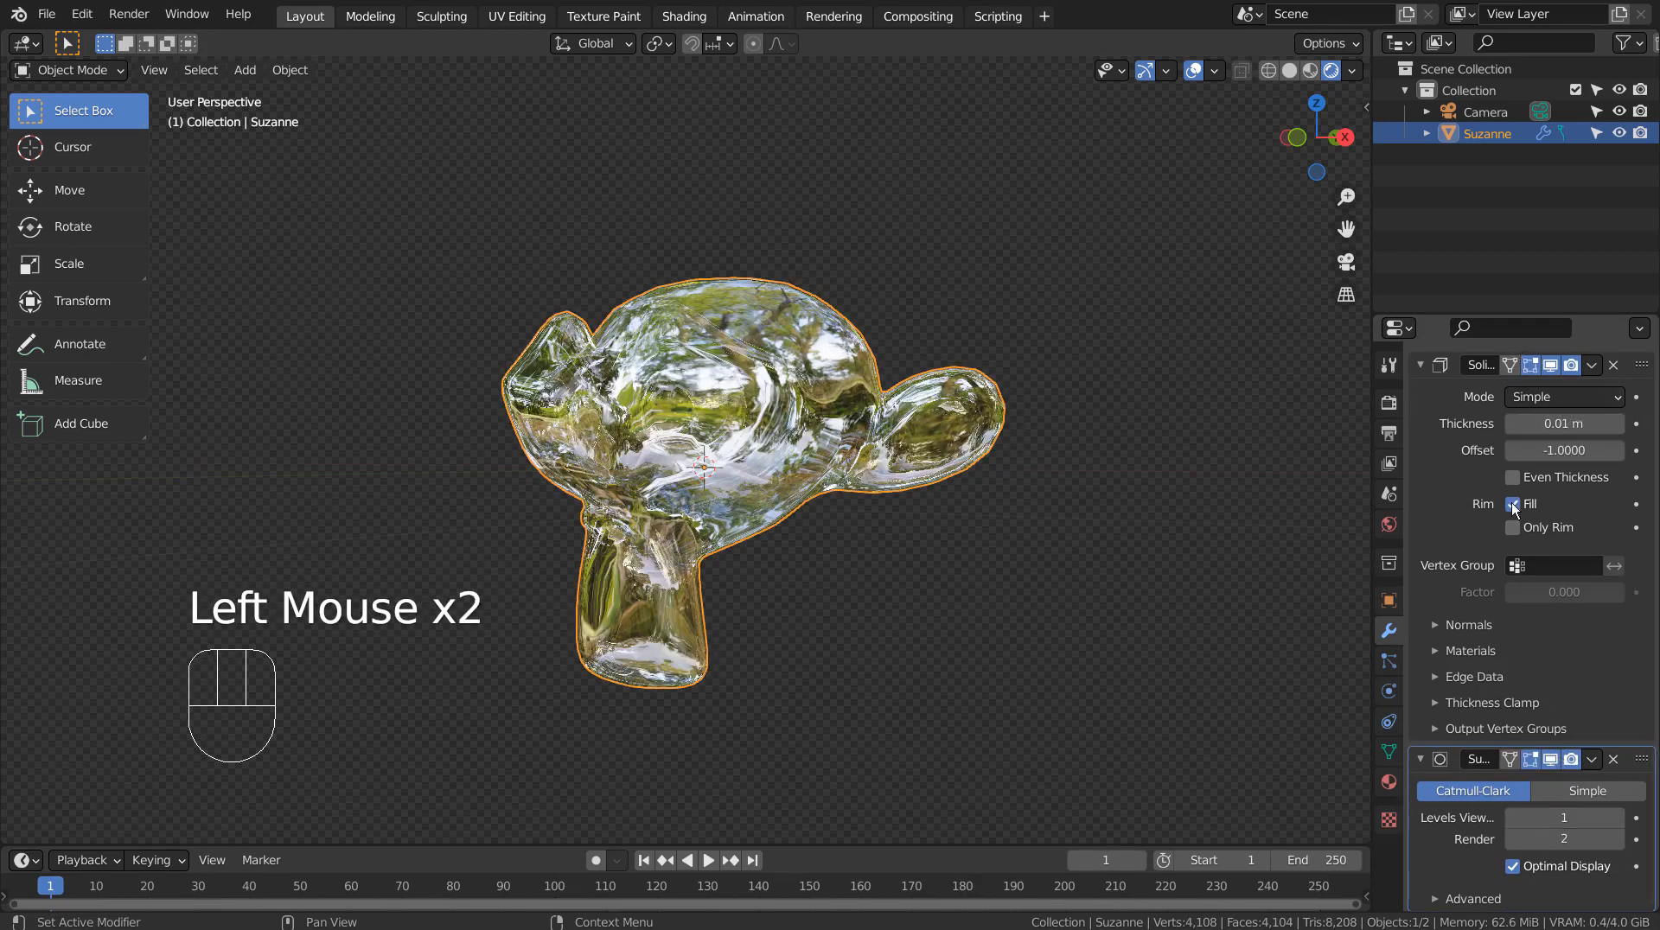
scroll(1503, 449, "up", 3)
left_click(1502, 403)
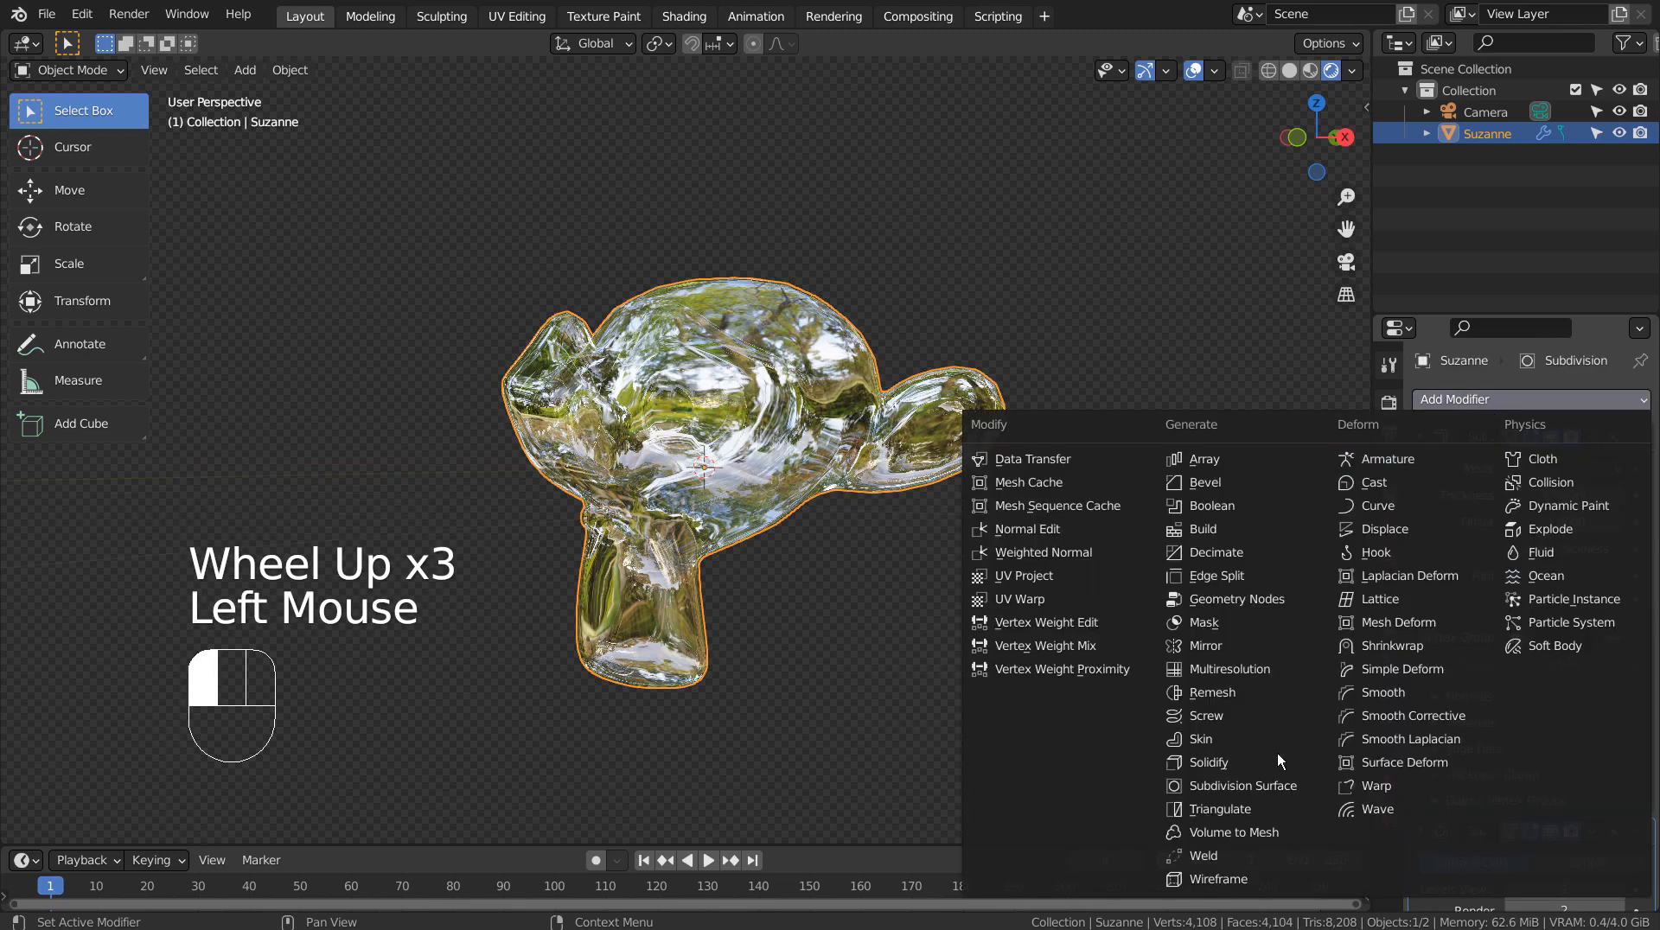
left_click(1253, 763)
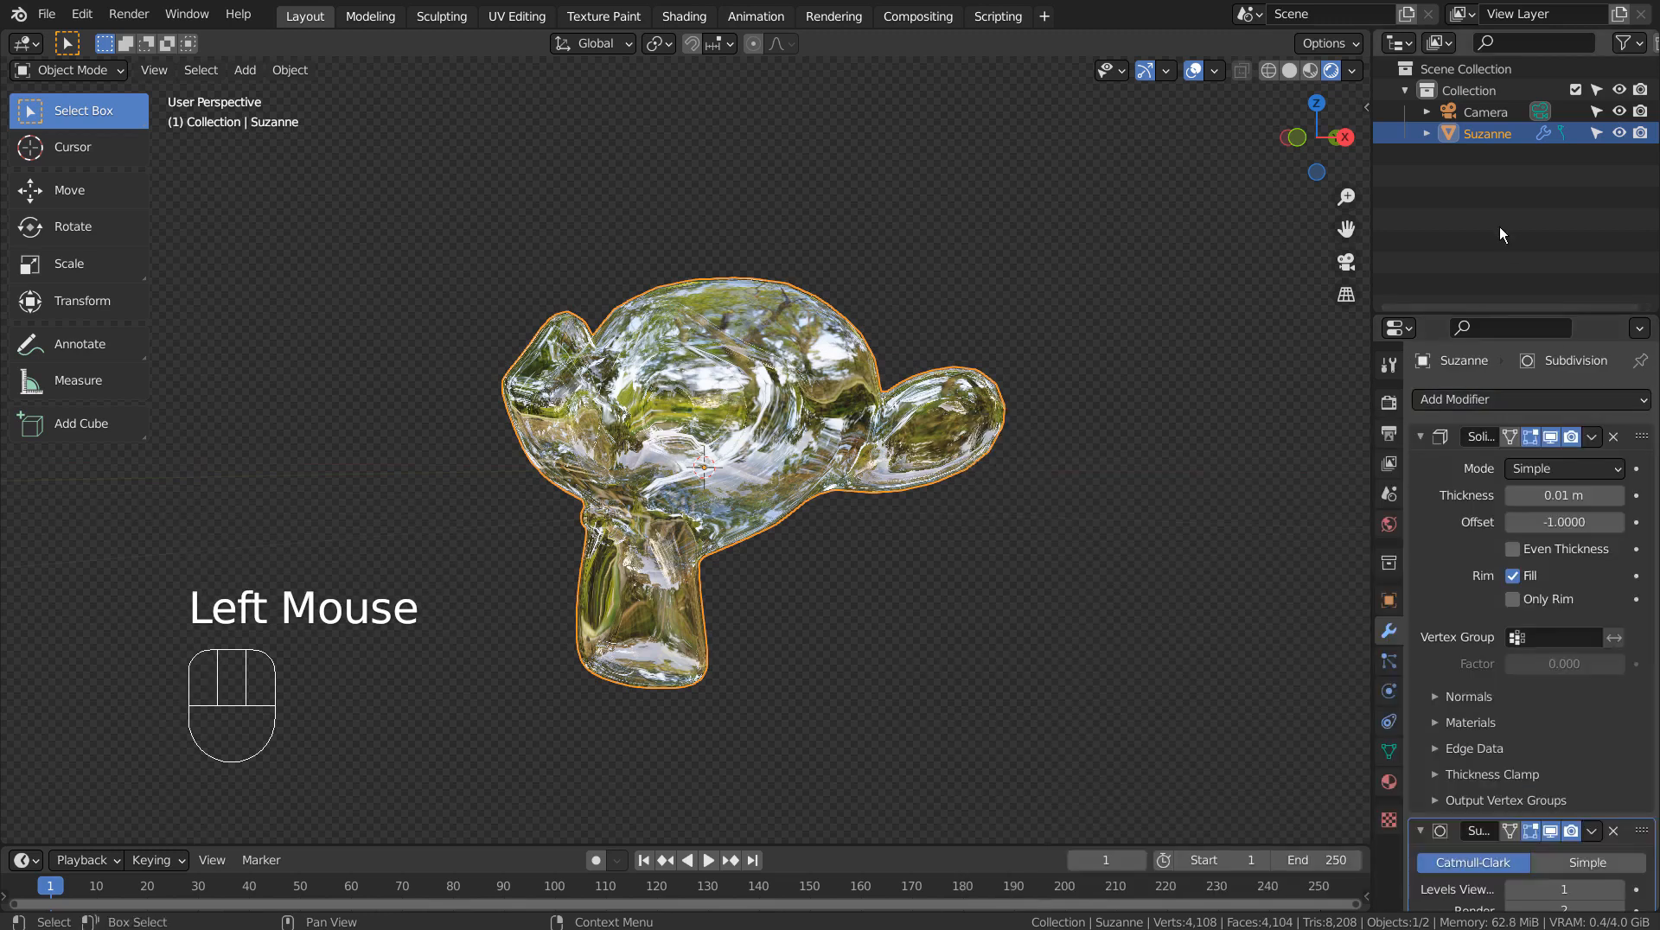
key("ctrl+space")
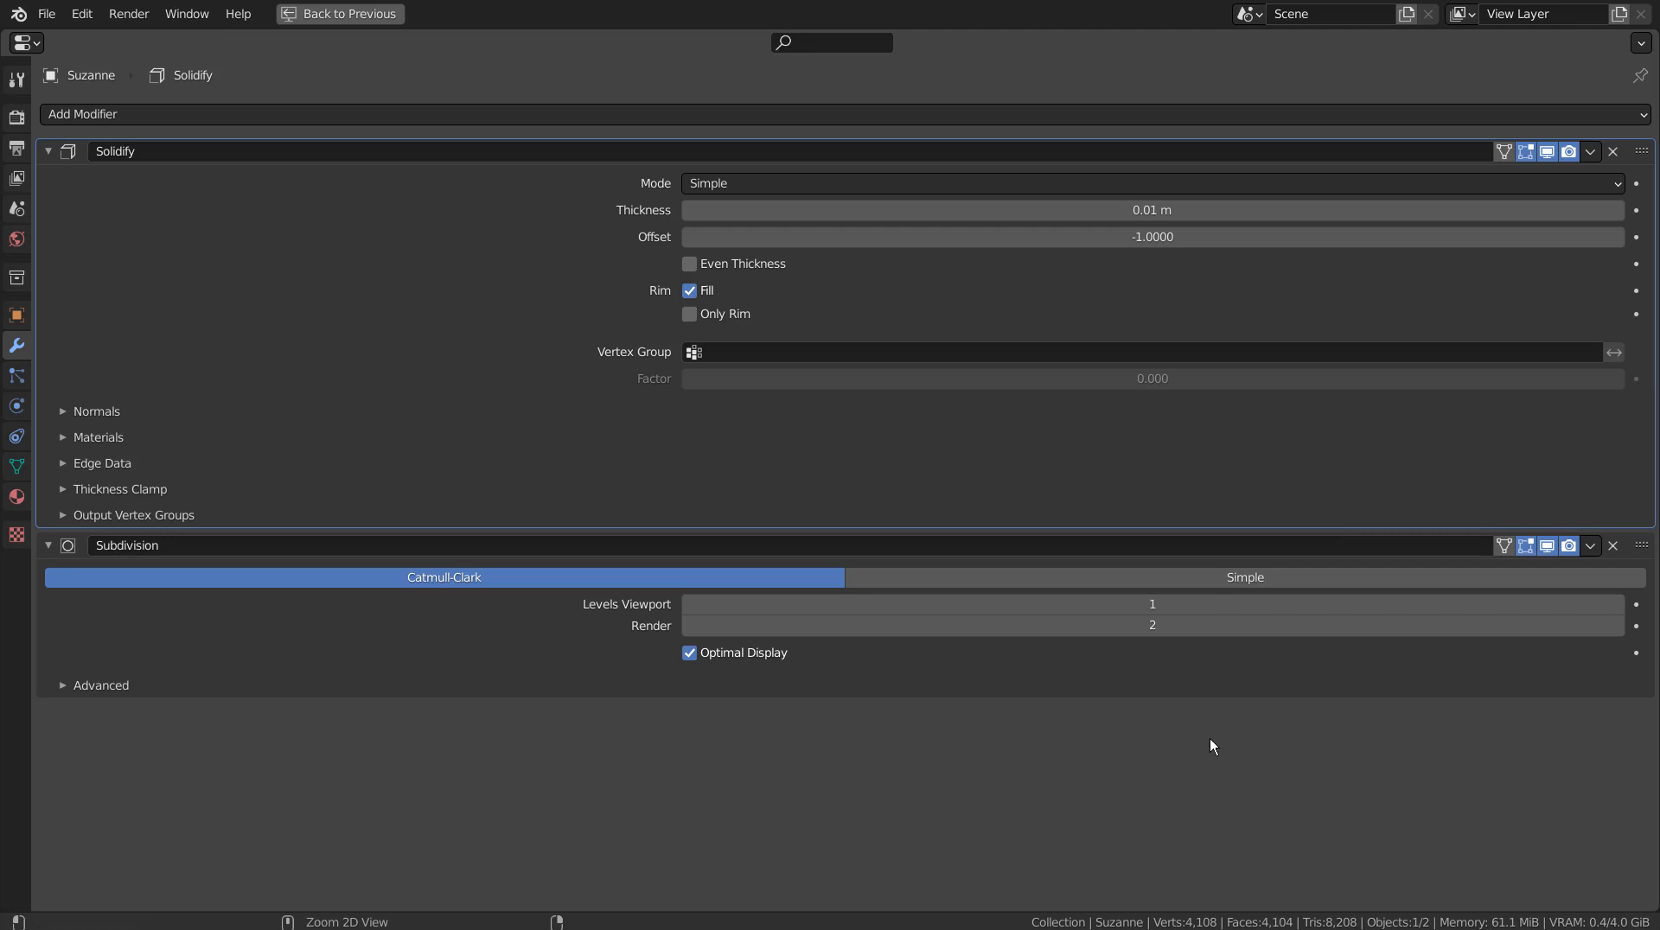
key("ctrl+space")
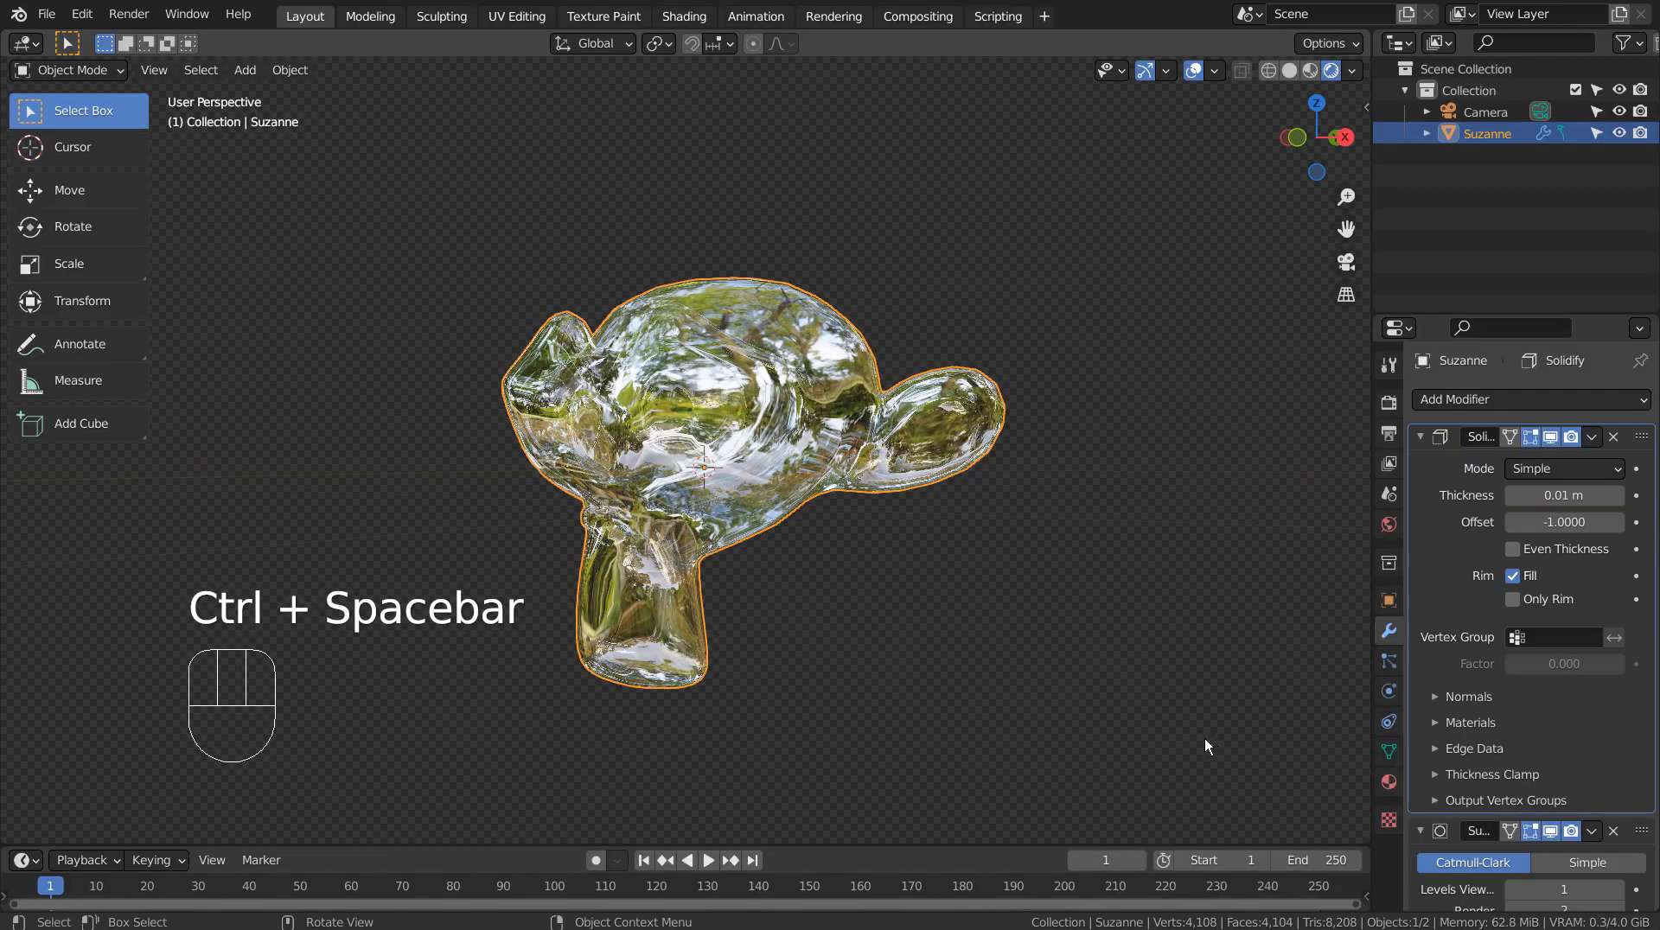
Switch to the Shading workspace and display Suzanne with rendered viewport shading.
middle_click_drag(860, 651, 930, 642)
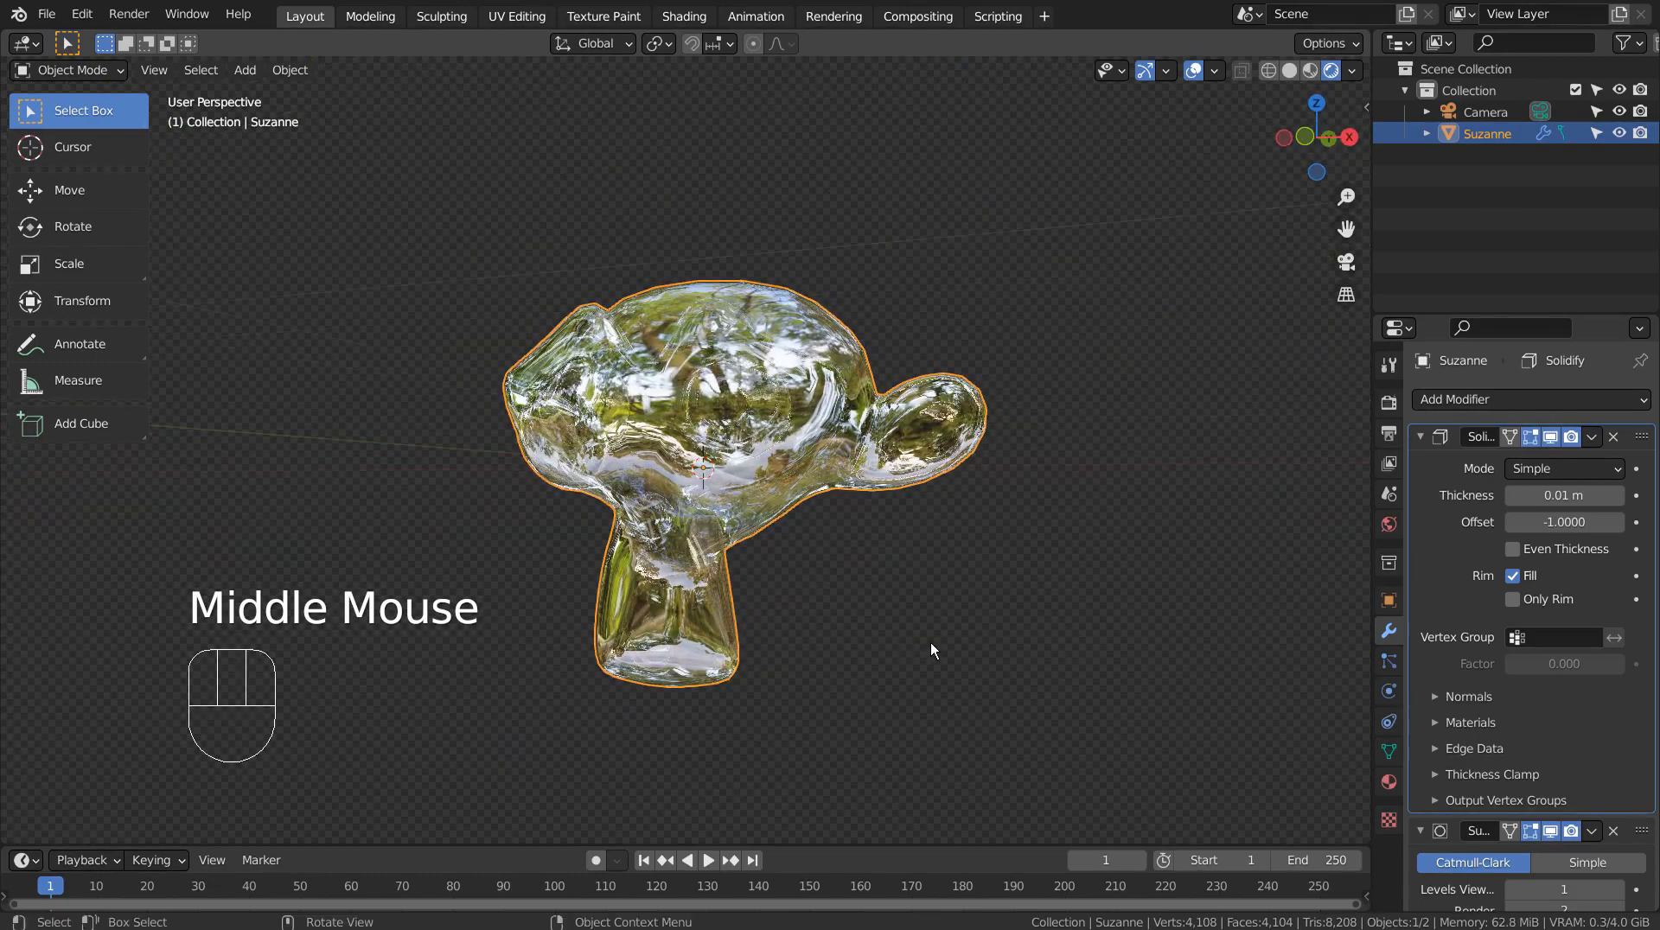
left_click(1387, 783)
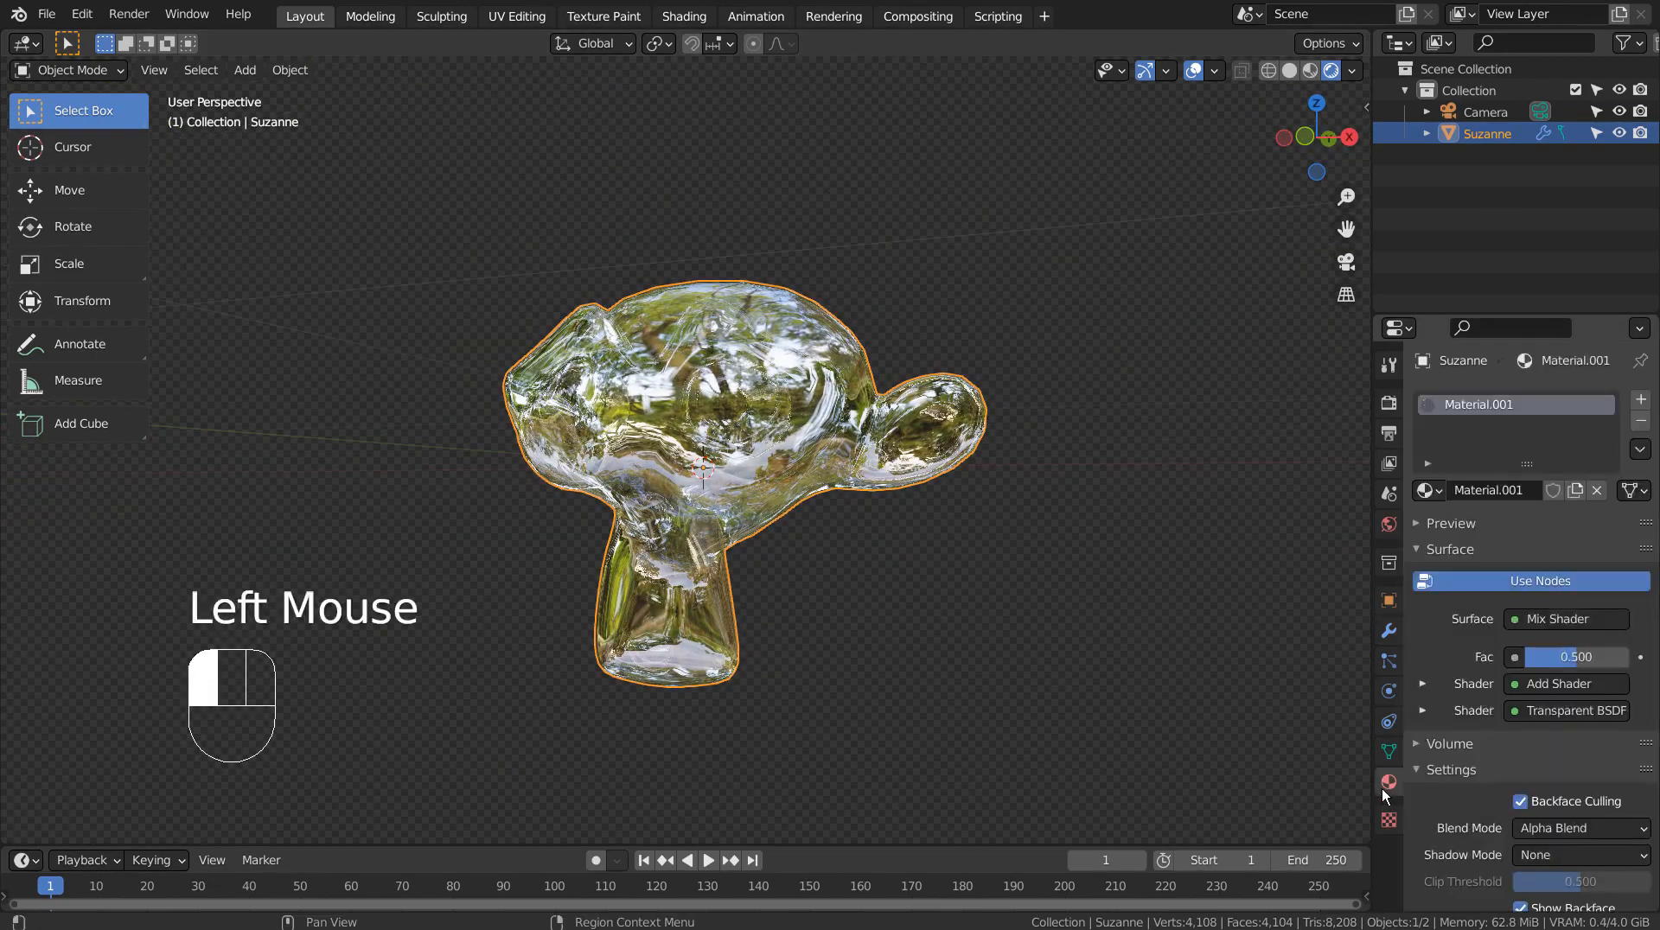
left_click(684, 15)
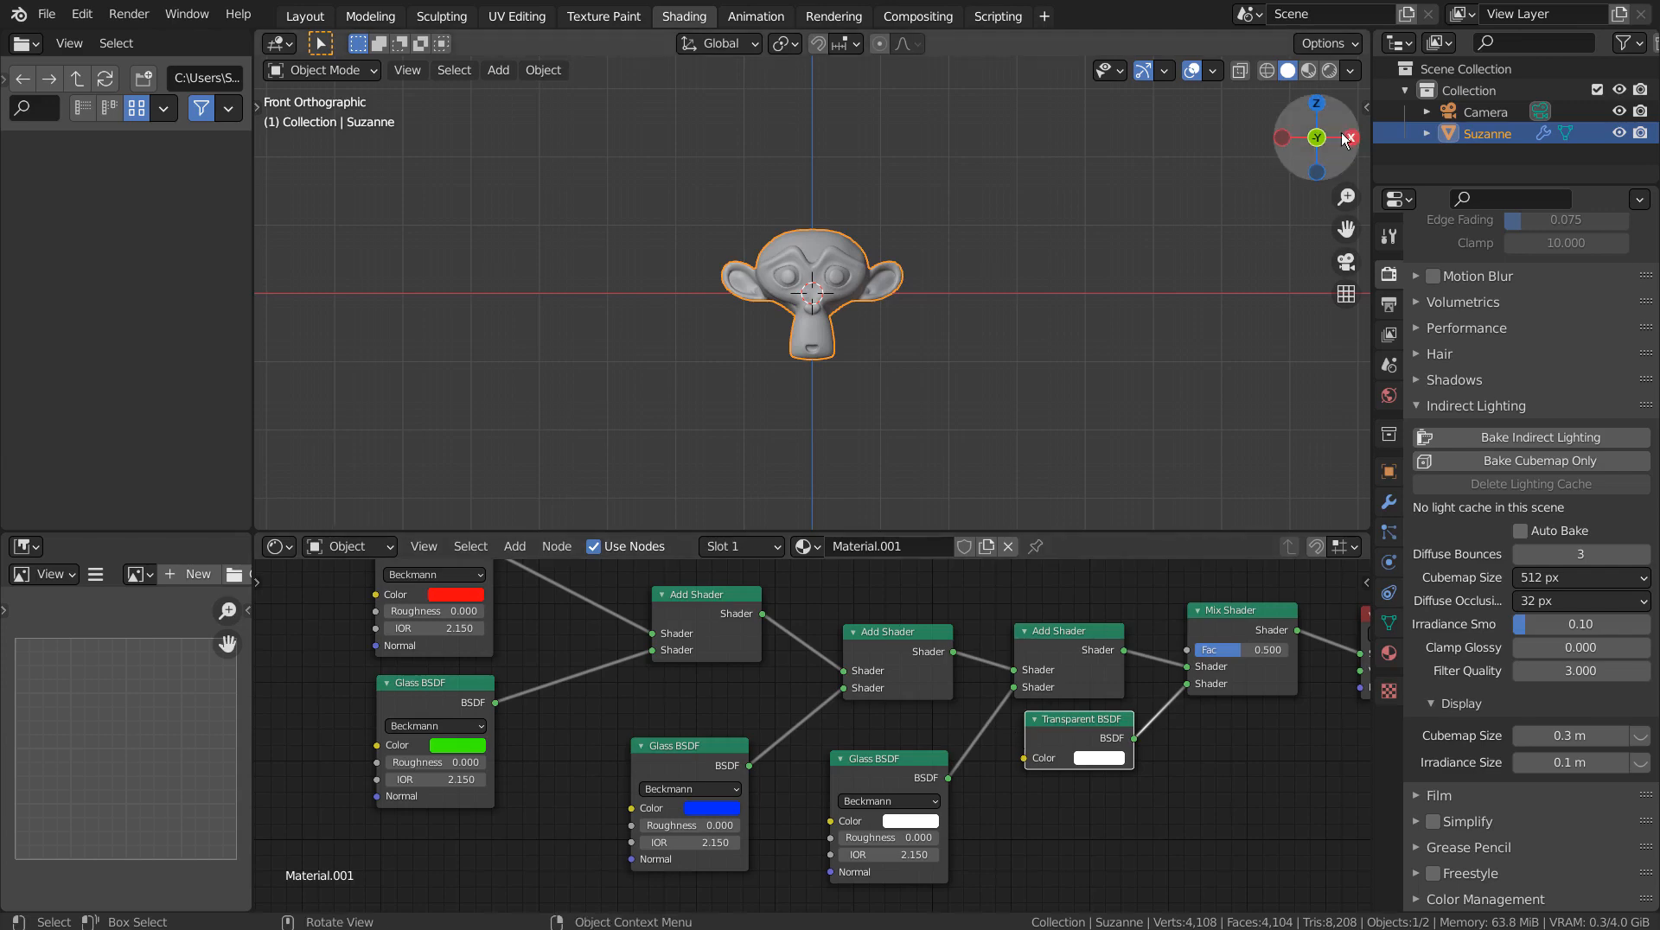
left_click(1314, 71)
left_click(1329, 71)
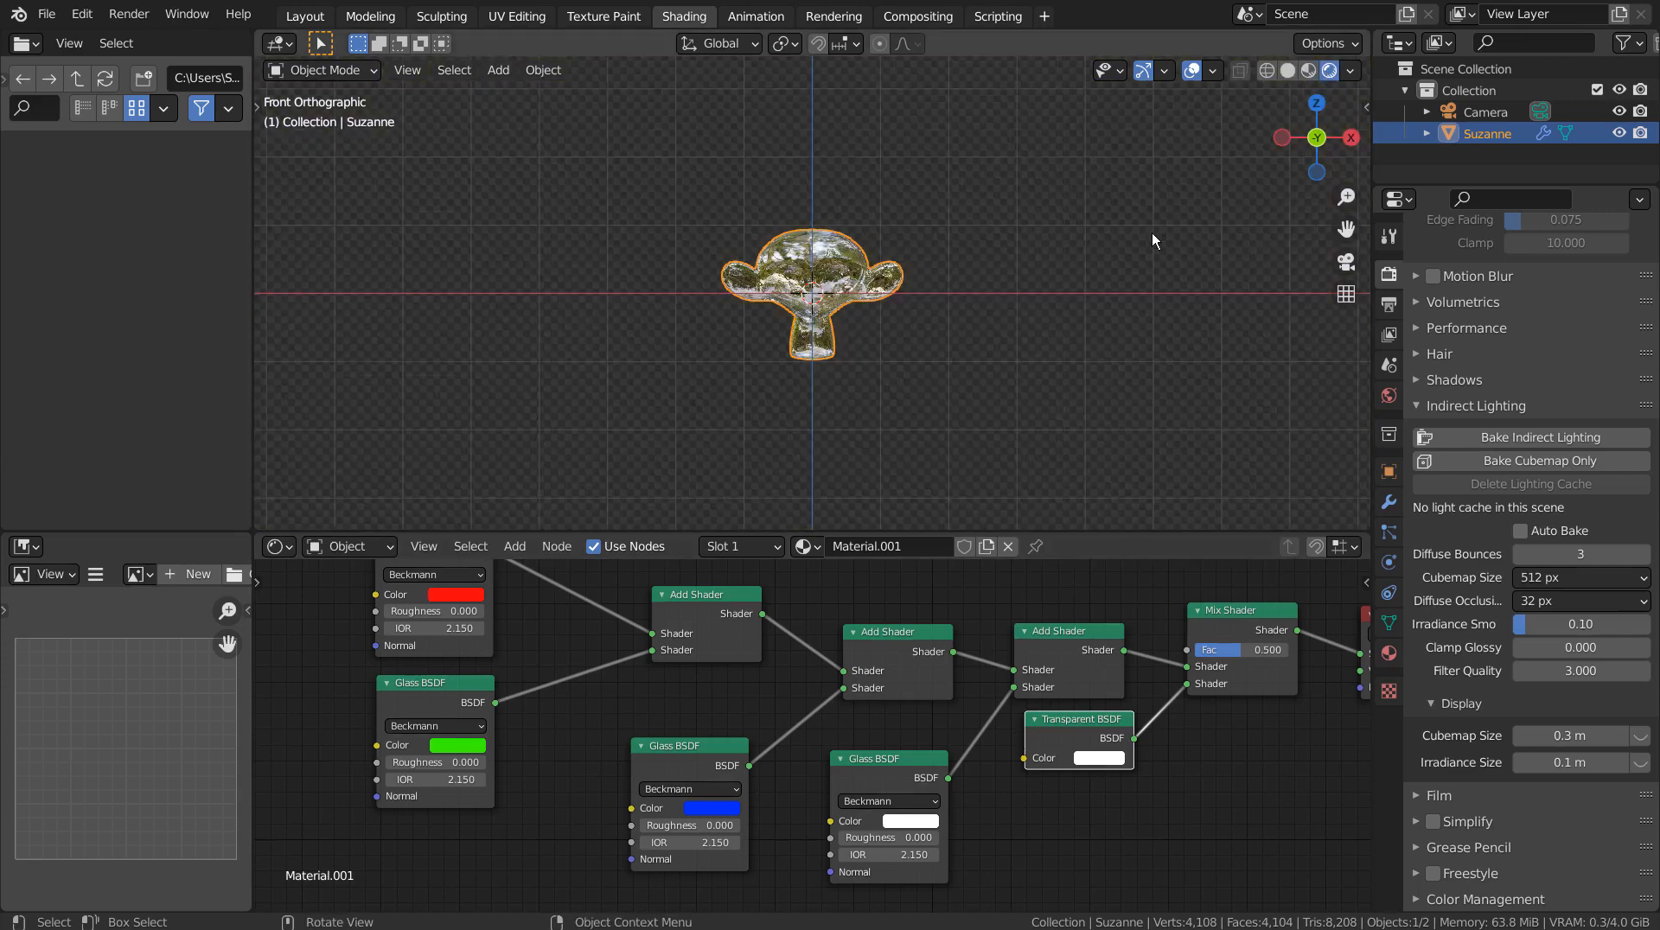
mouse_move(1151, 232)
middle_mouse_down()
mouse_move(1182, 323)
mouse_move(1158, 356)
mouse_move(1090, 304)
middle_mouse_up()
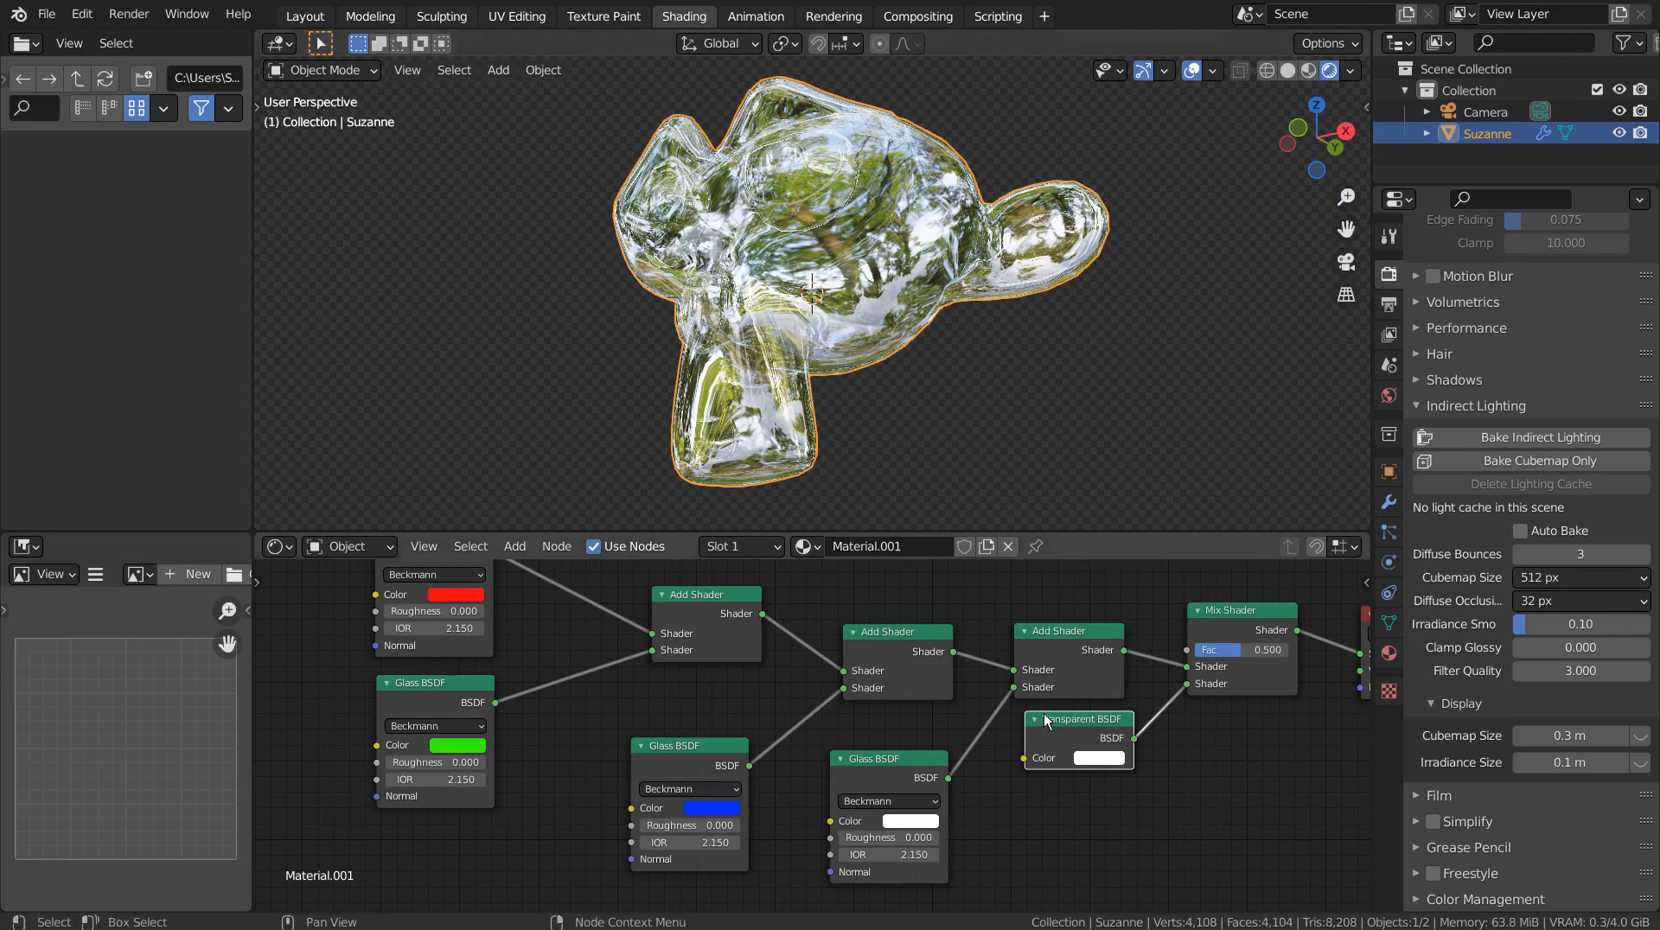
Inspect the enlarged node tree of Material.001, from the coloured Glass BSDF nodes through to the Material Output.
key("ctrl+space")
scroll(1087, 512, "down", 3)
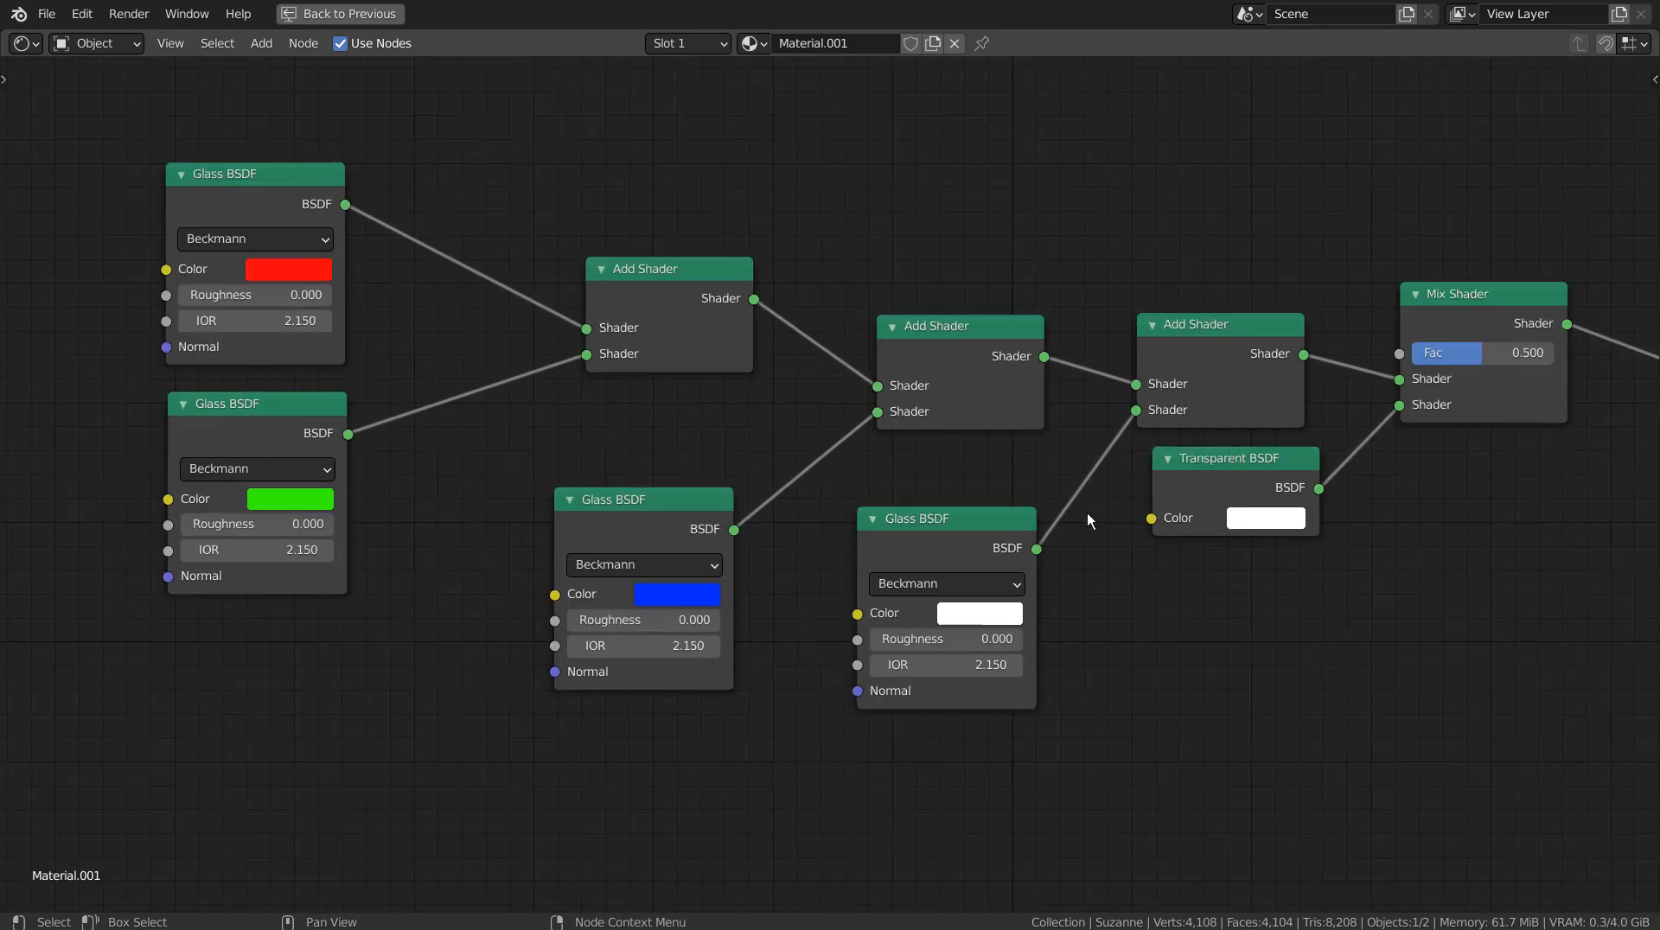
middle_click_drag(1276, 588, 1137, 597)
scroll(1137, 597, "down", 2)
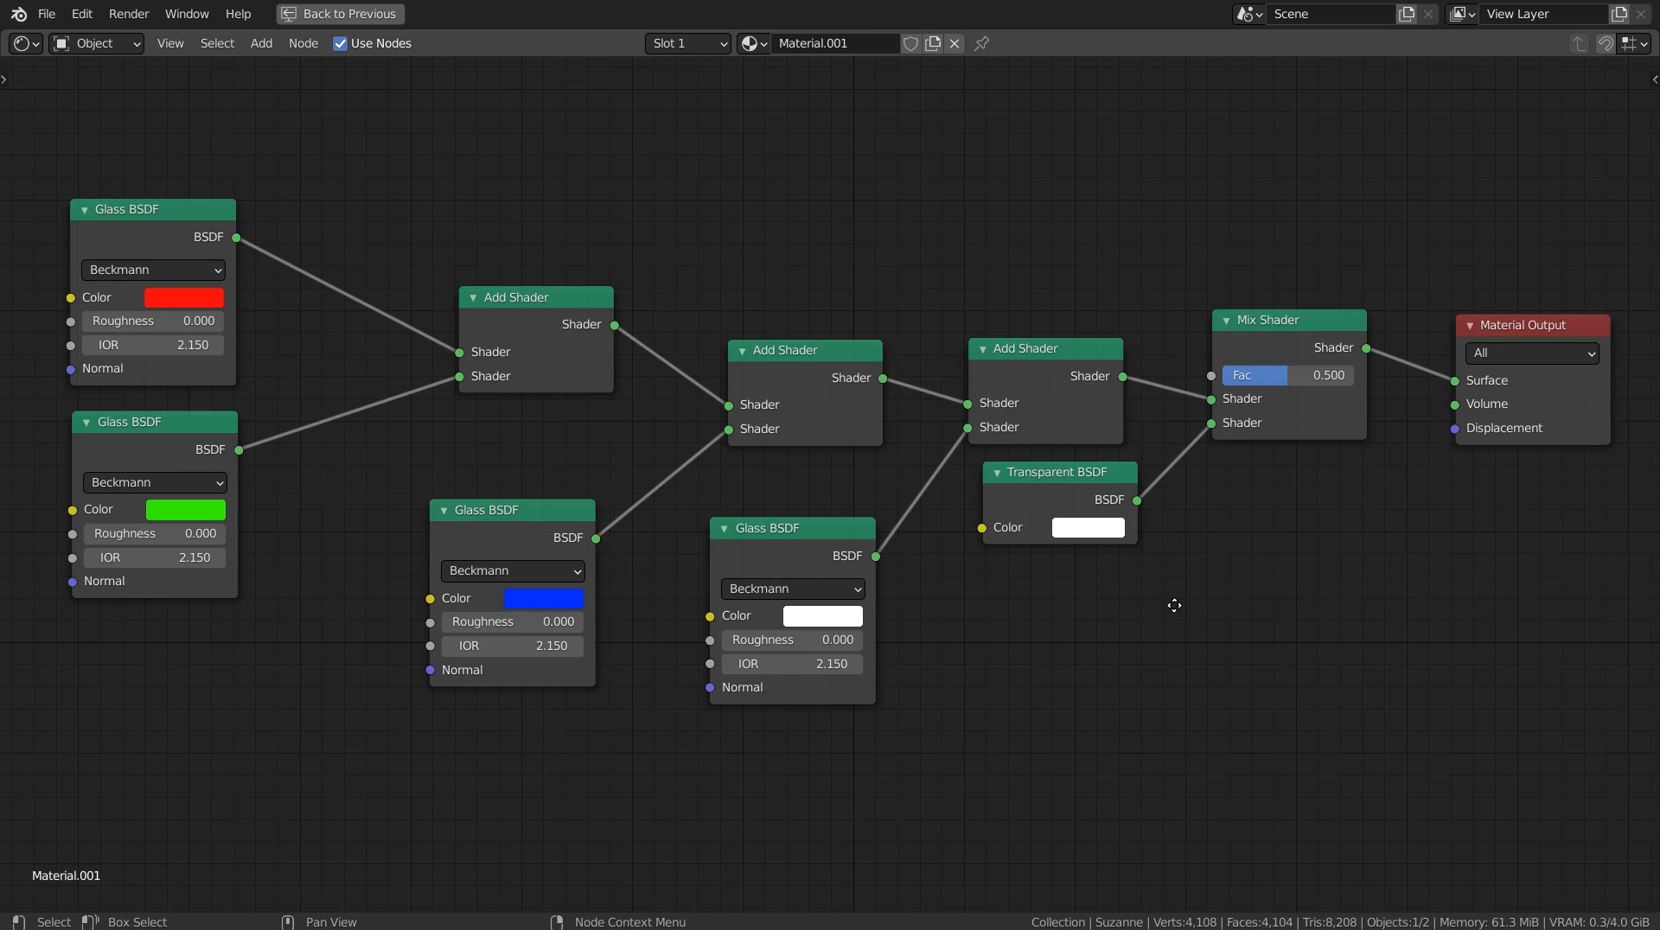
key("ctrl+space")
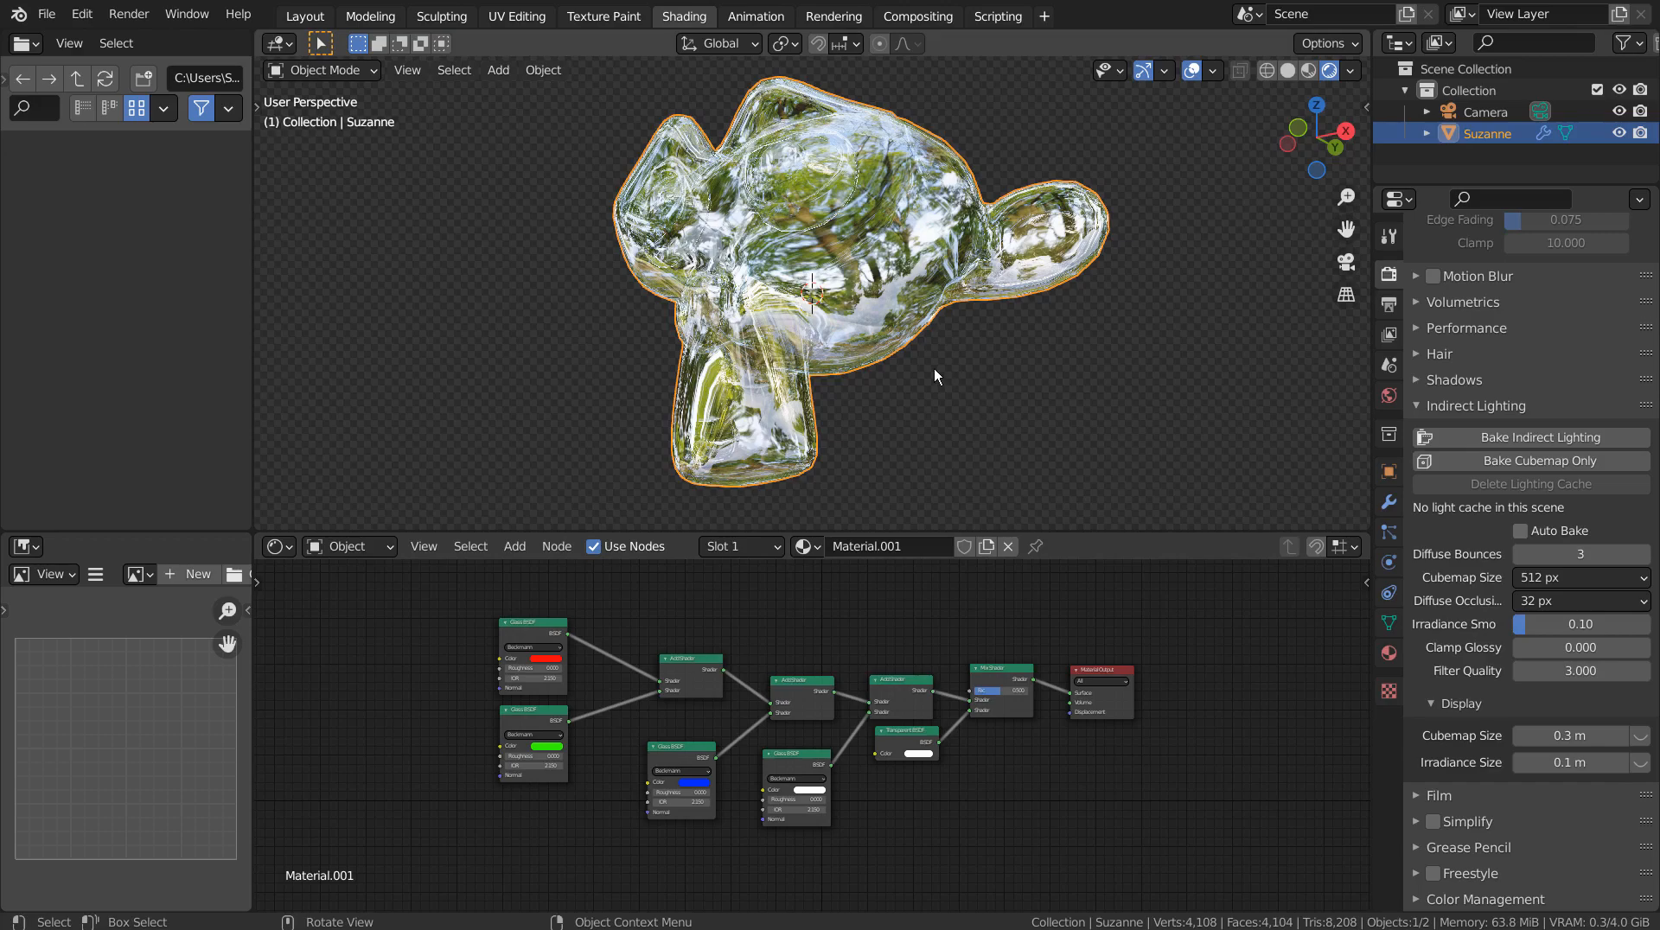
middle_click_drag(934, 368, 1027, 433)
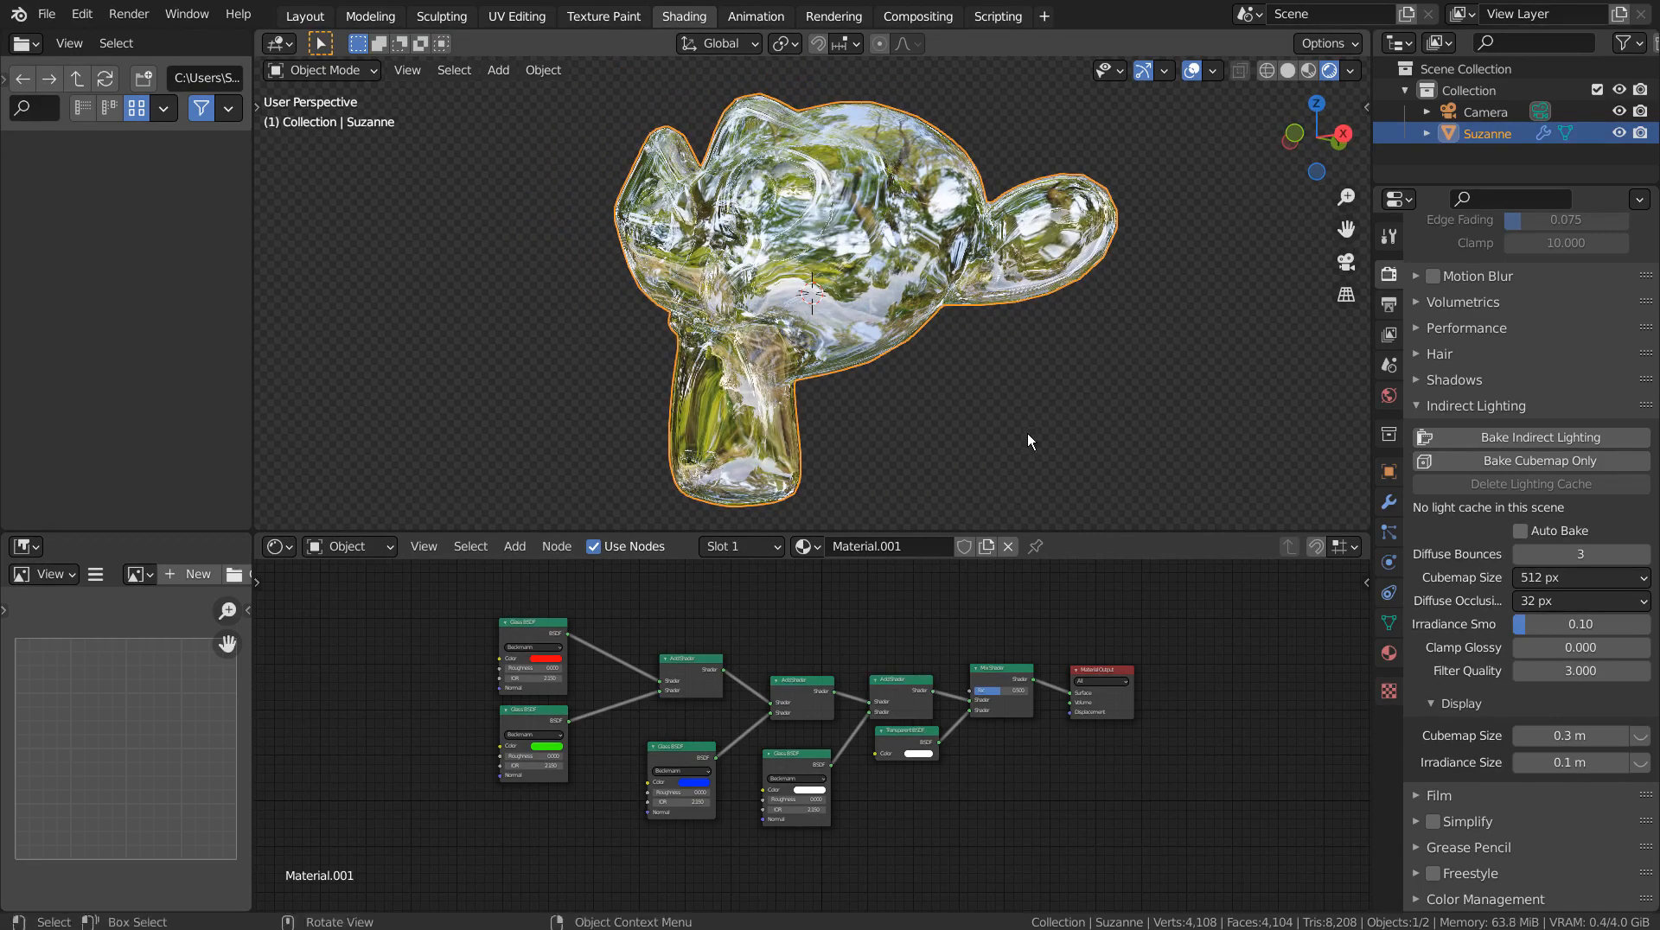
Open the material's settings and toggle Backface Culling off and back on to compare the result.
left_click(1388, 653)
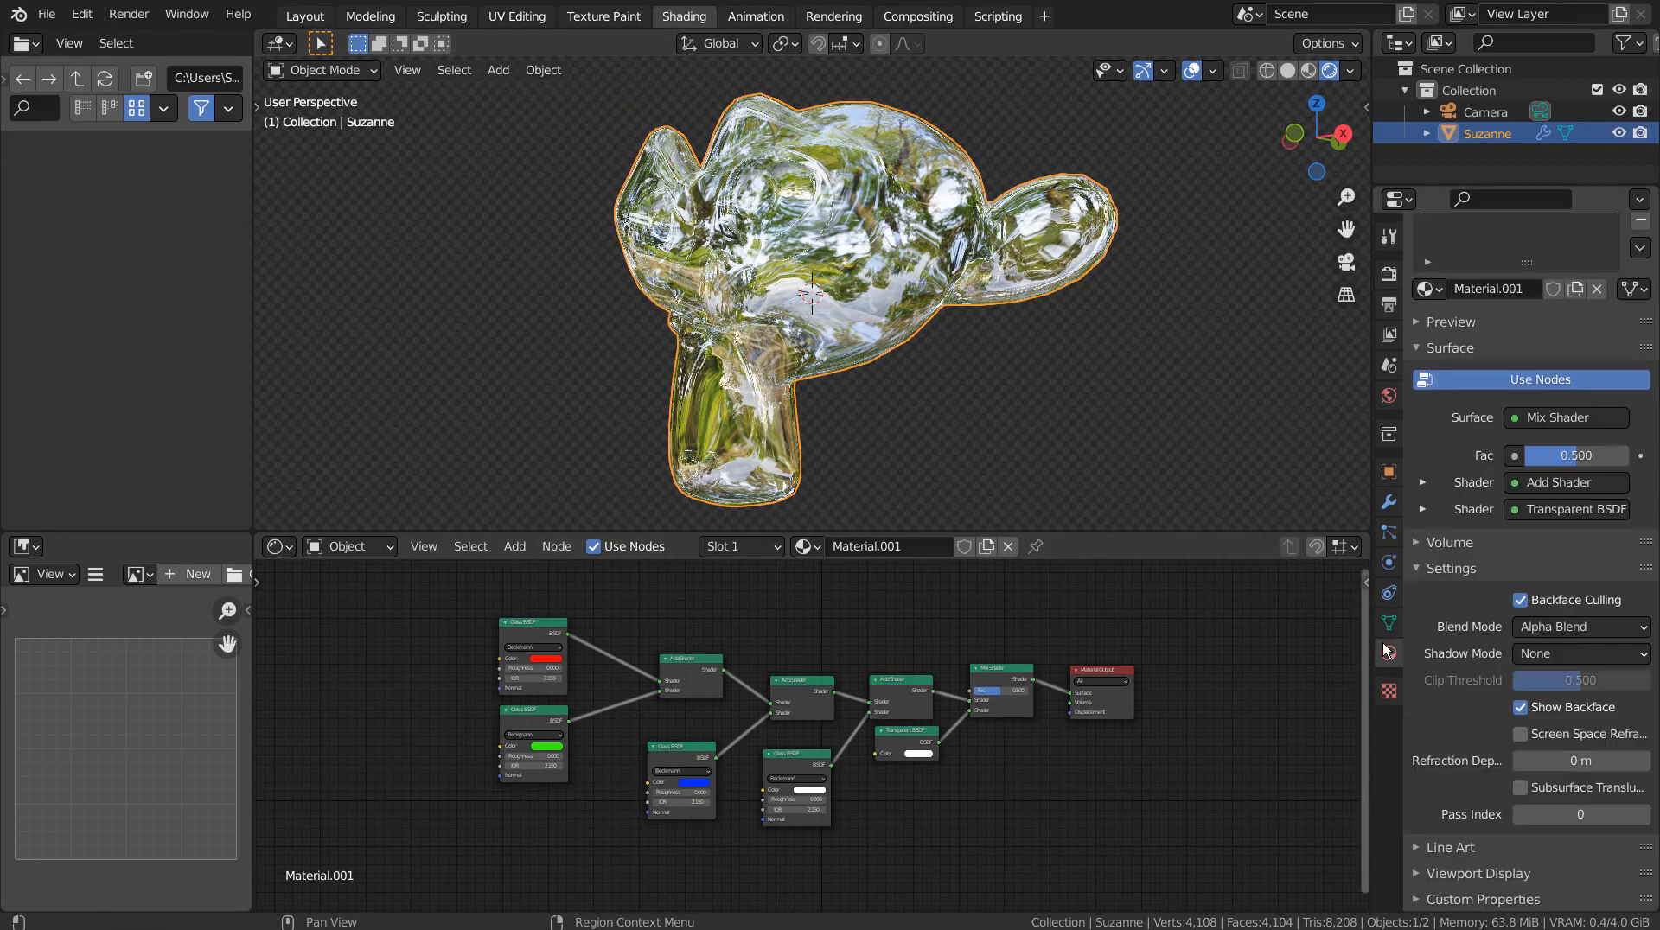
left_click(1451, 570)
left_click(1451, 570)
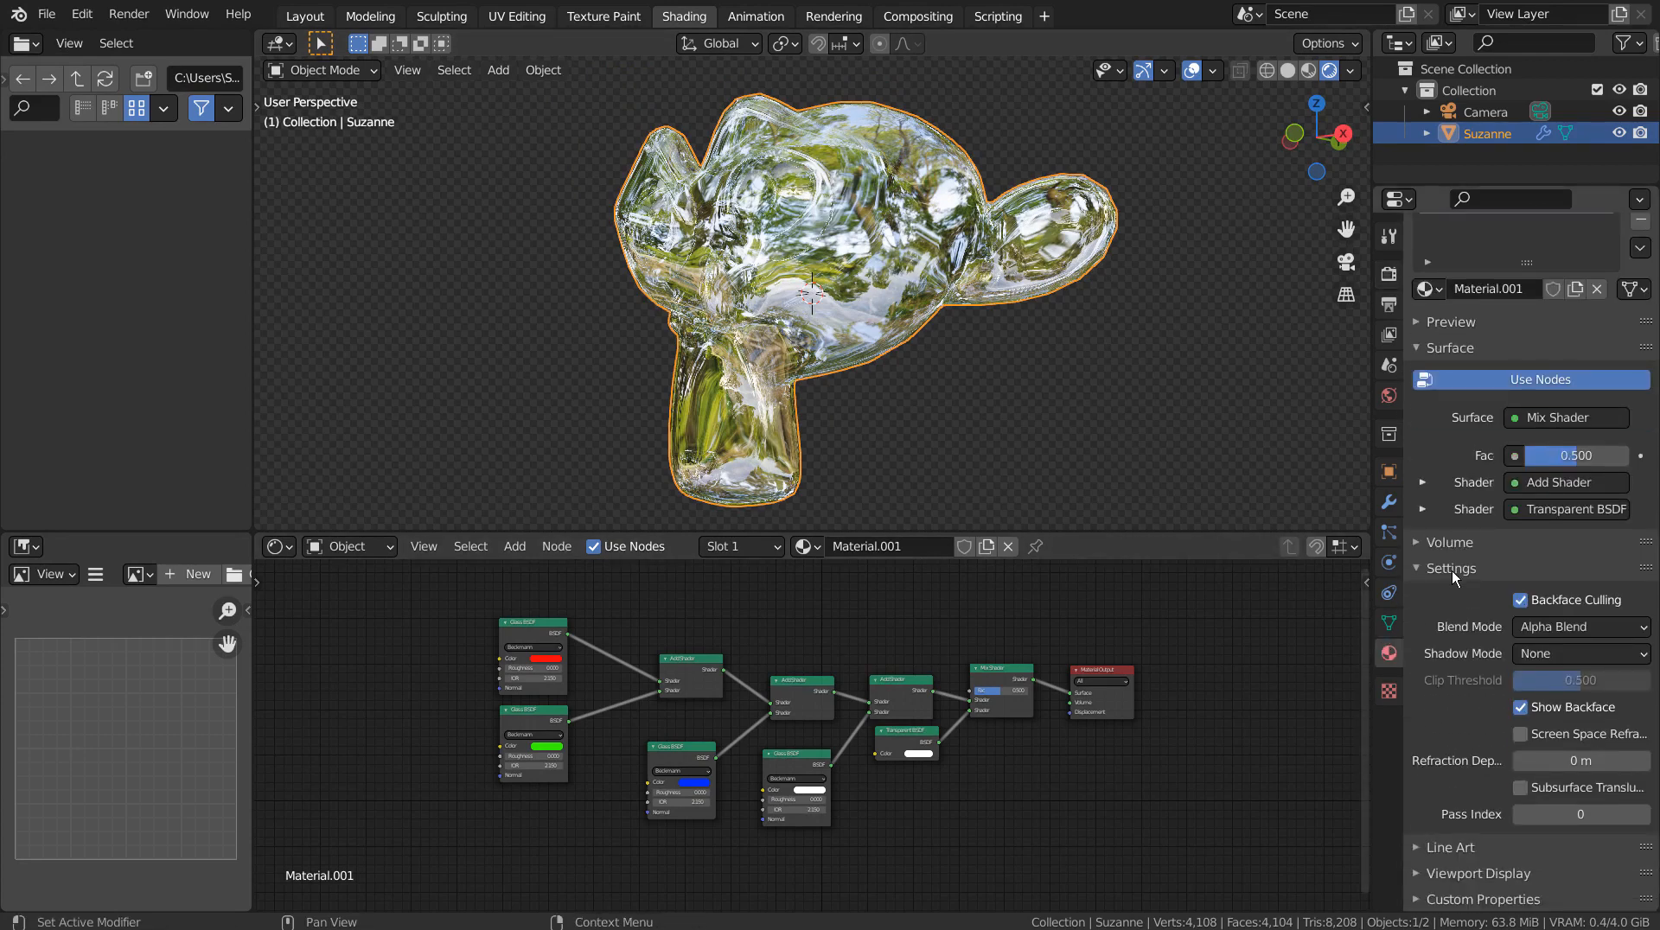
left_click(1521, 600)
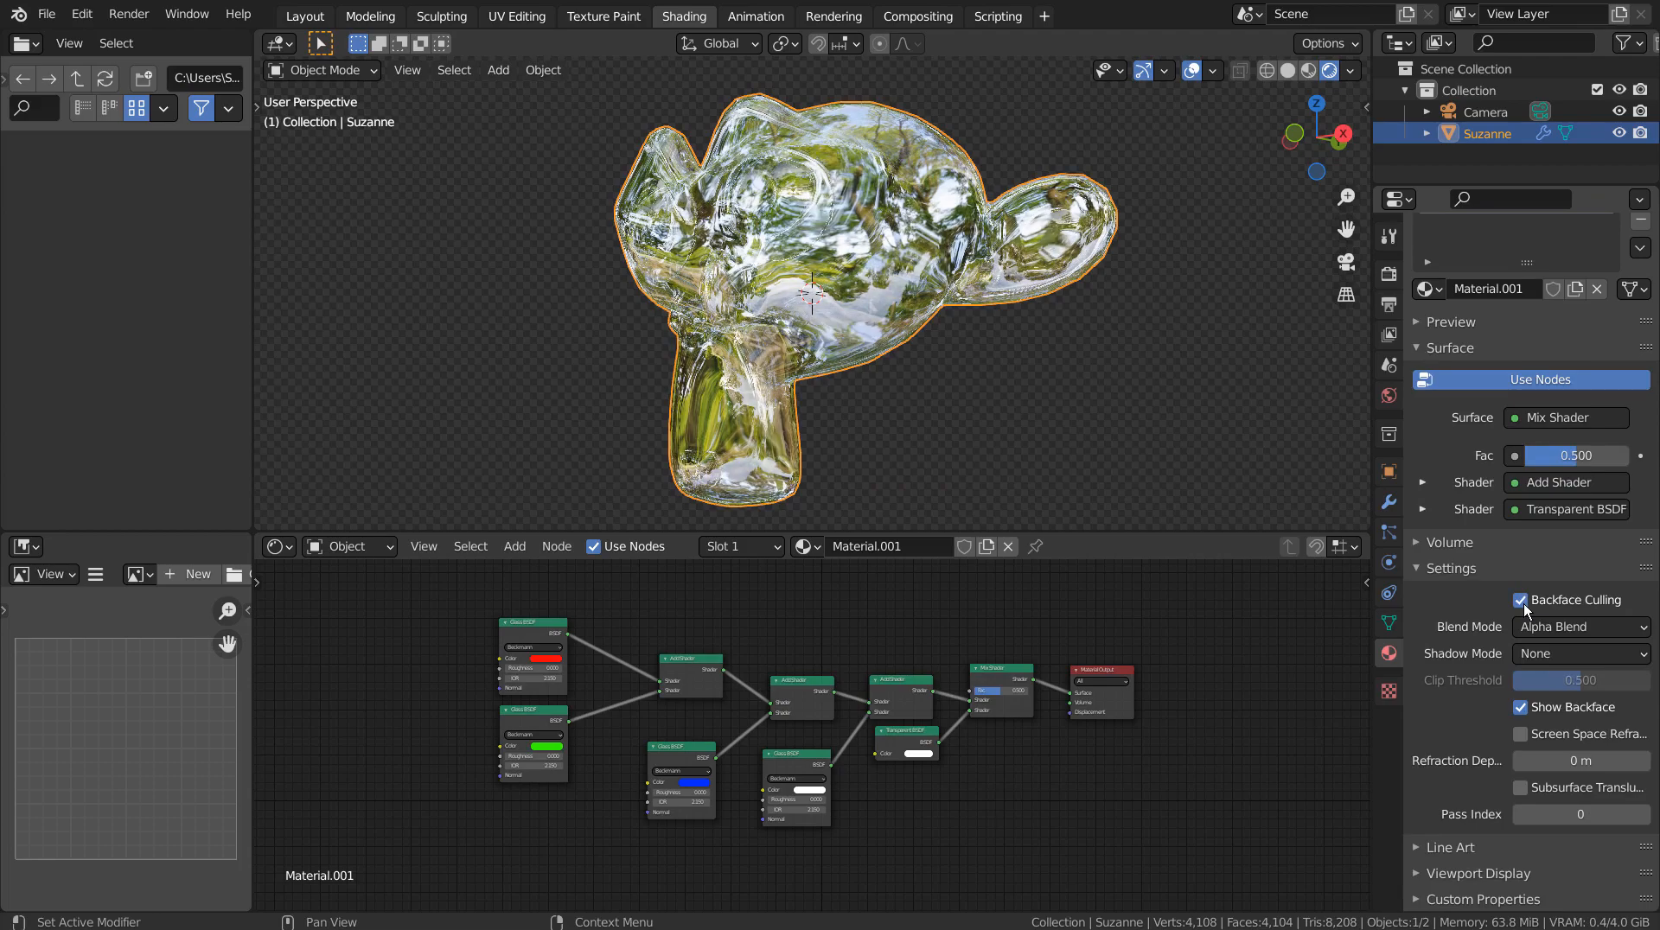
left_click(1522, 600)
scroll(995, 256, "up", 5)
middle_click_drag(994, 255, 1116, 285)
Return to the Layout workspace and view Suzanne close up from the front.
left_click(298, 16)
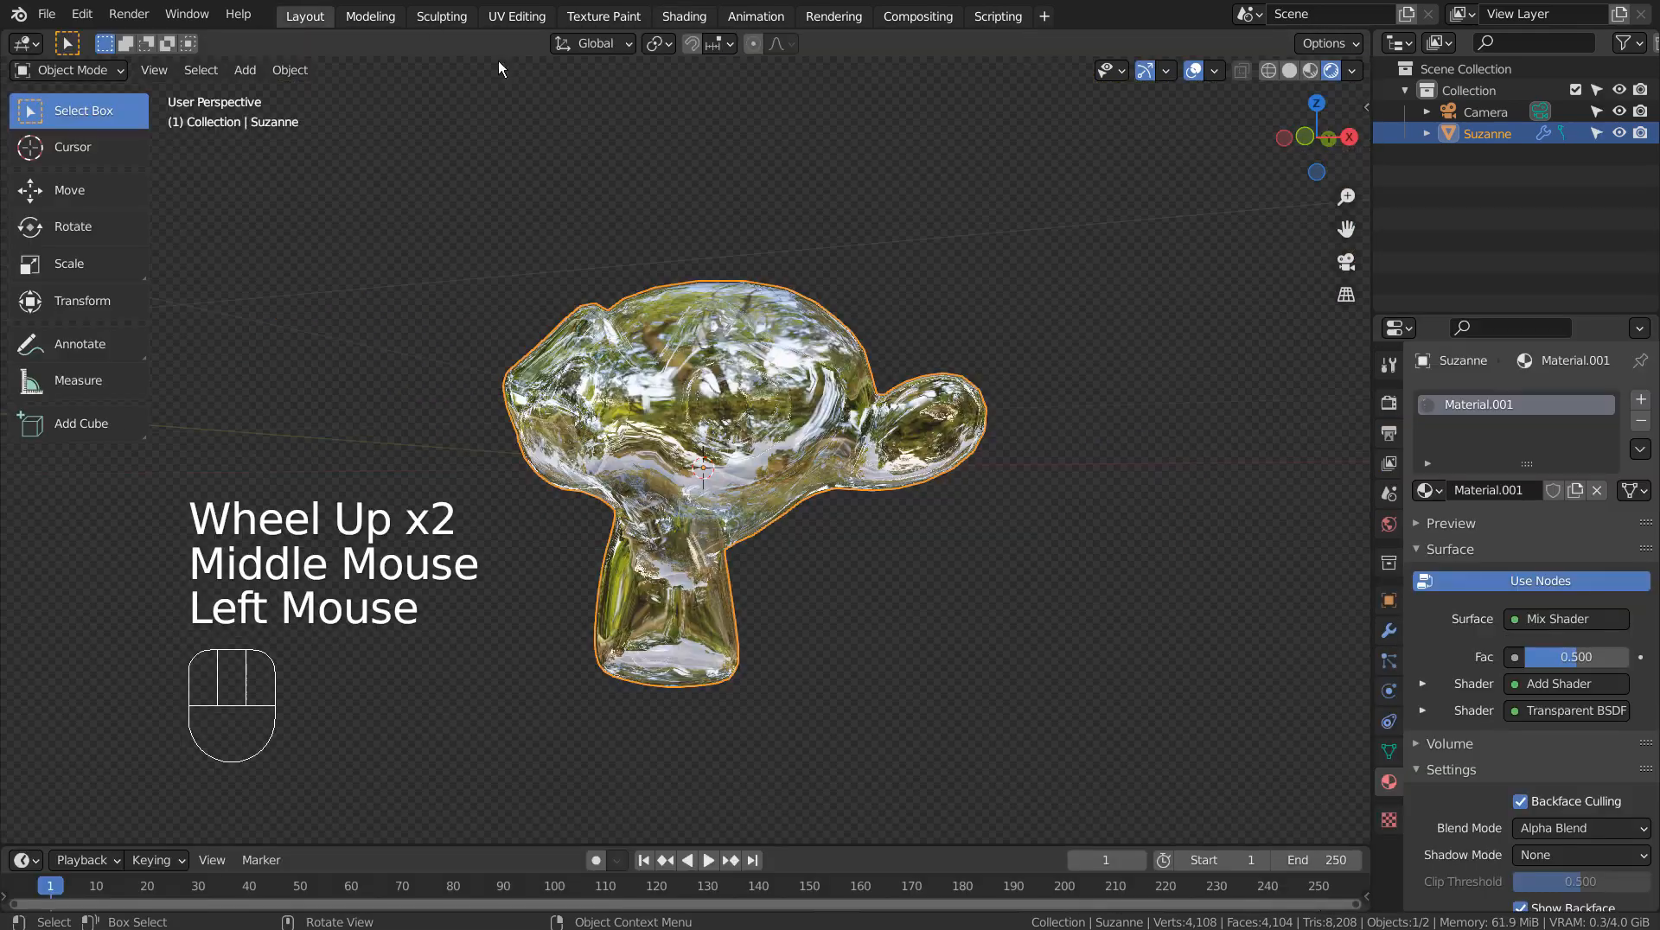
scroll(876, 288, "up", 2)
middle_click_drag(876, 287, 1072, 344)
scroll(1072, 344, "down", 3)
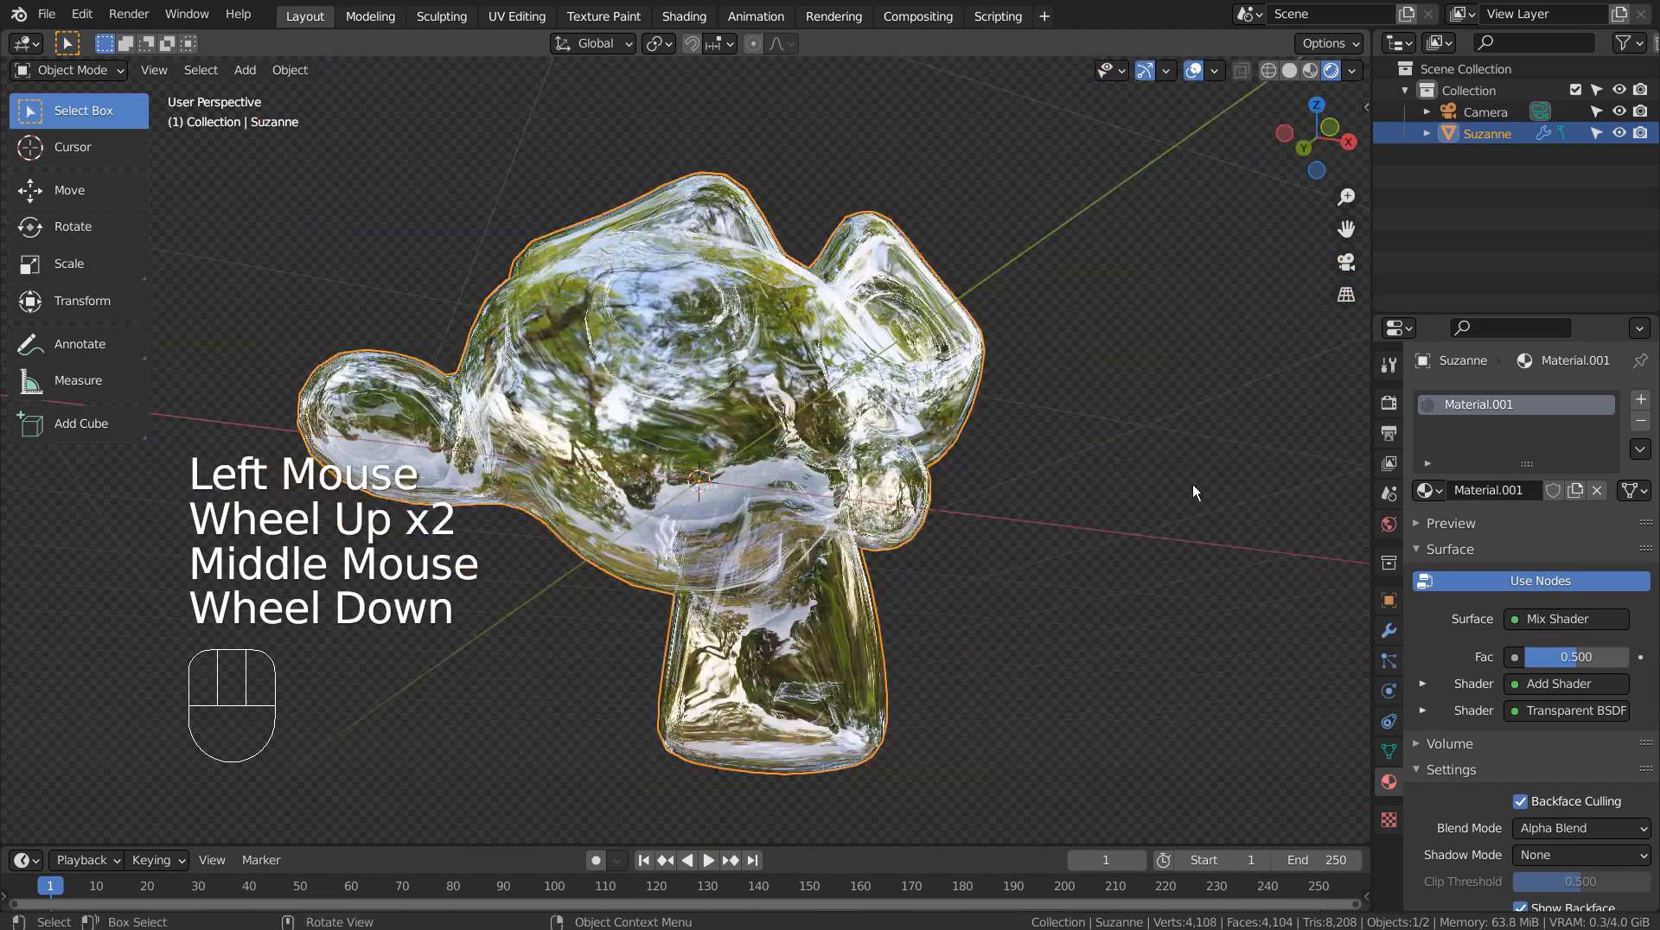
Compare the glass on Suzanne with Backface Culling disabled and enabled, leaving it enabled.
left_click(1522, 801)
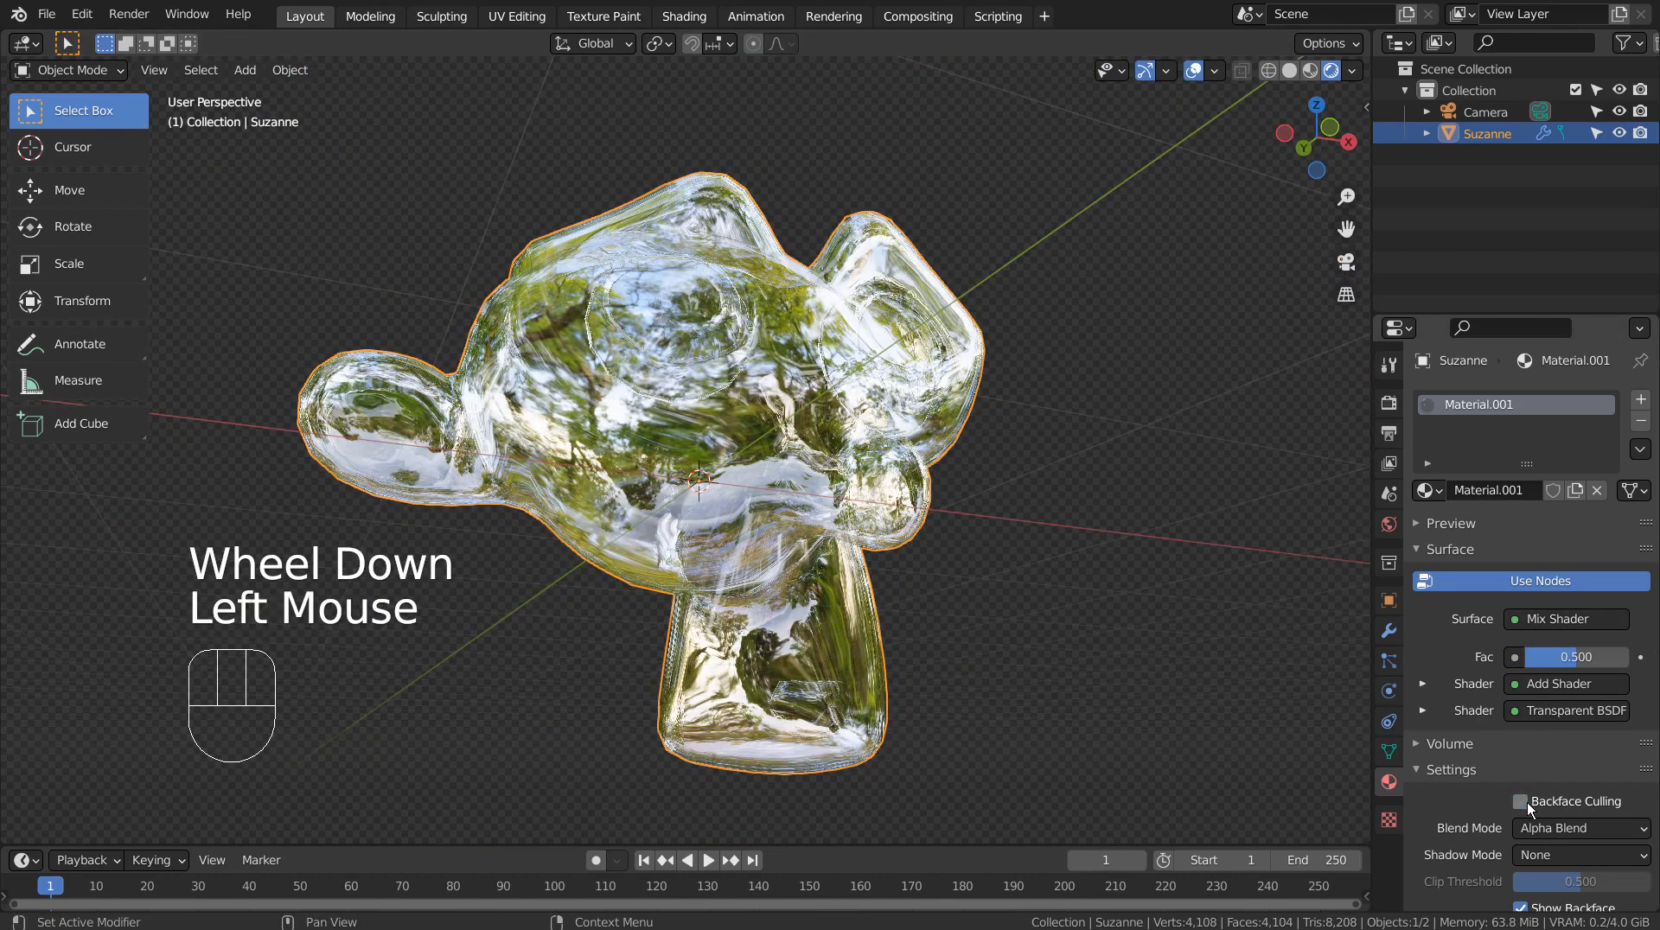
left_click(1522, 802)
left_click(1523, 803)
left_click(1523, 804)
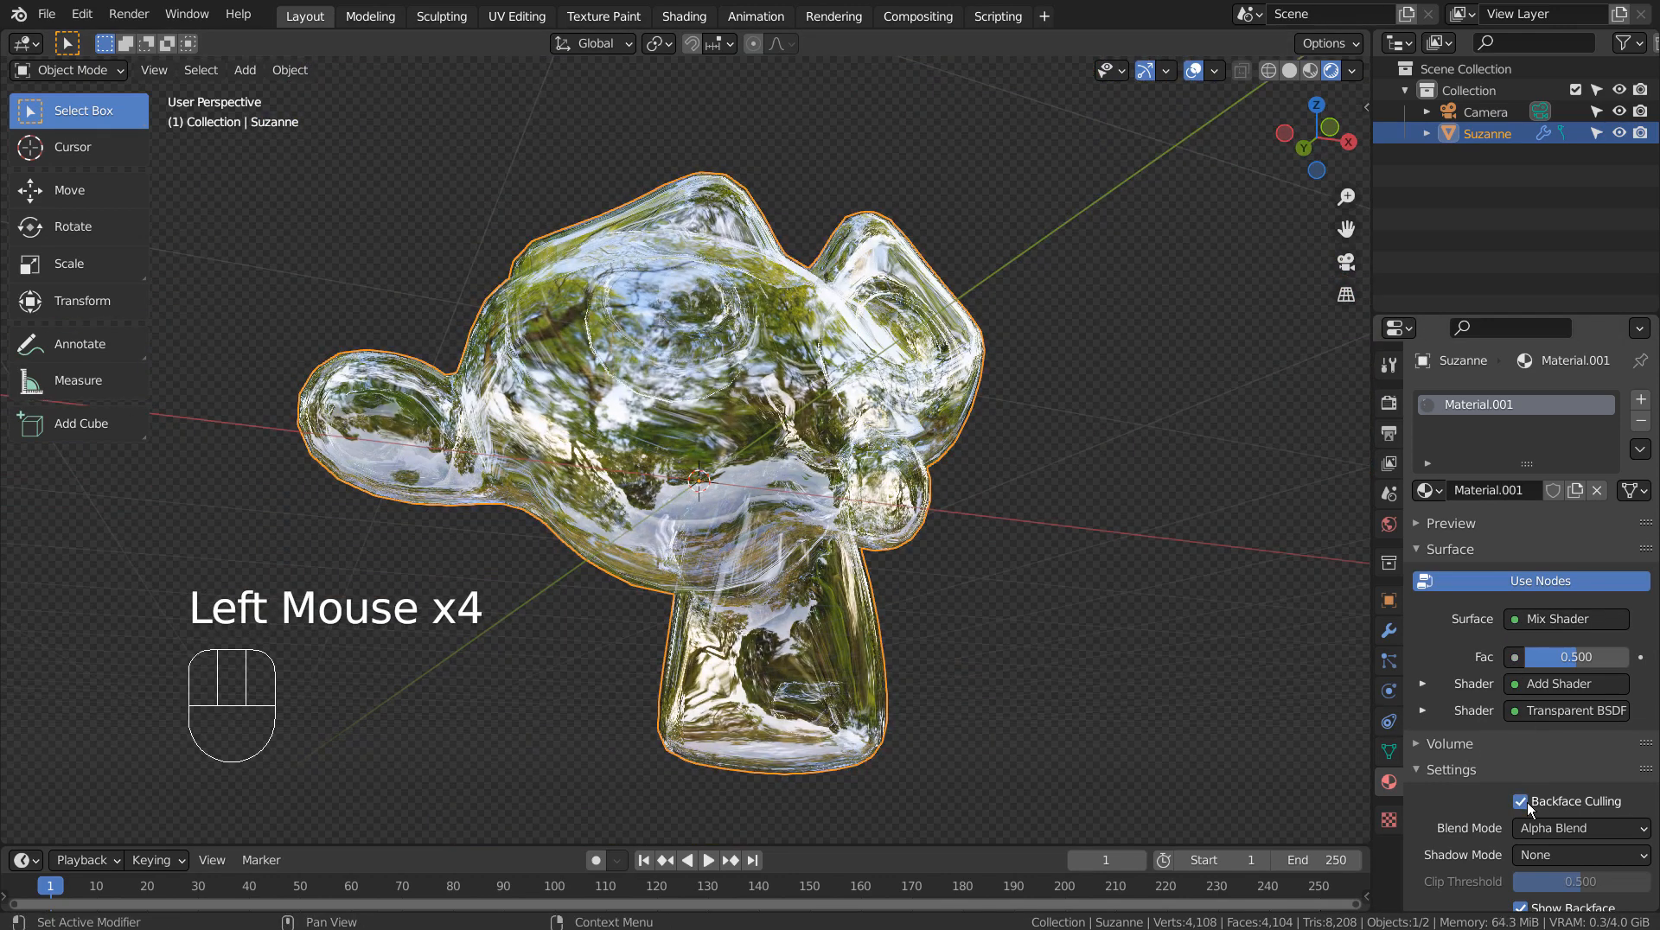
middle_click_drag(1178, 683, 1105, 673)
Try the Opaque blend mode on the glass material and restore Alpha Blend.
left_click(1578, 825)
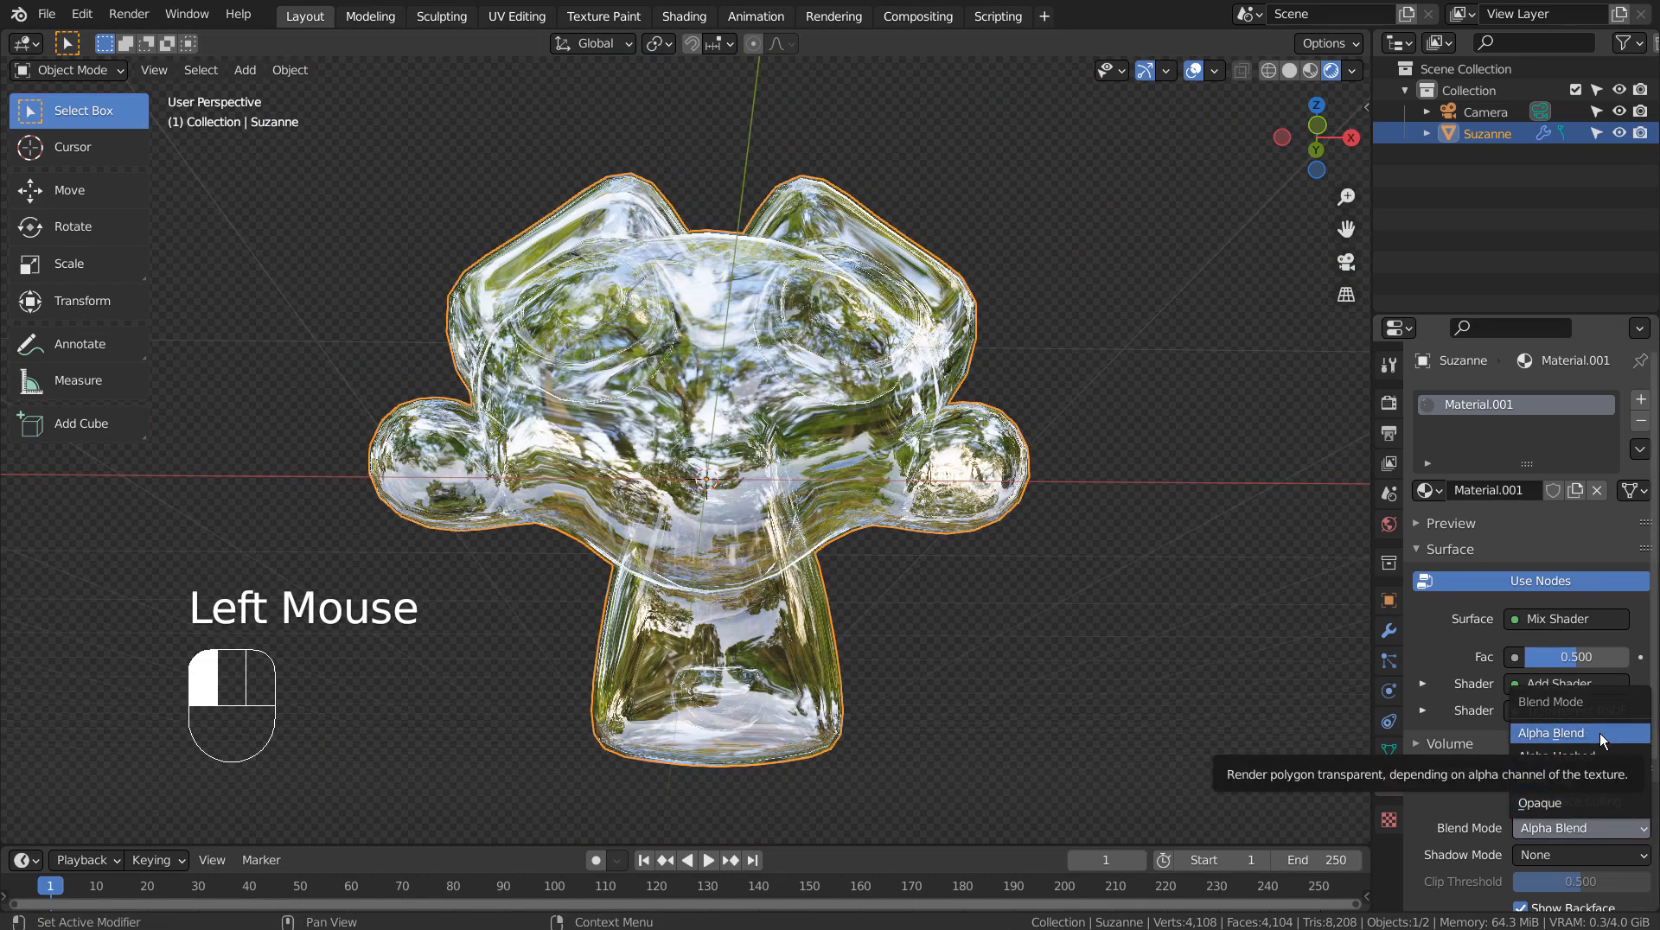
left_click(1606, 802)
middle_click_drag(1072, 624, 942, 657)
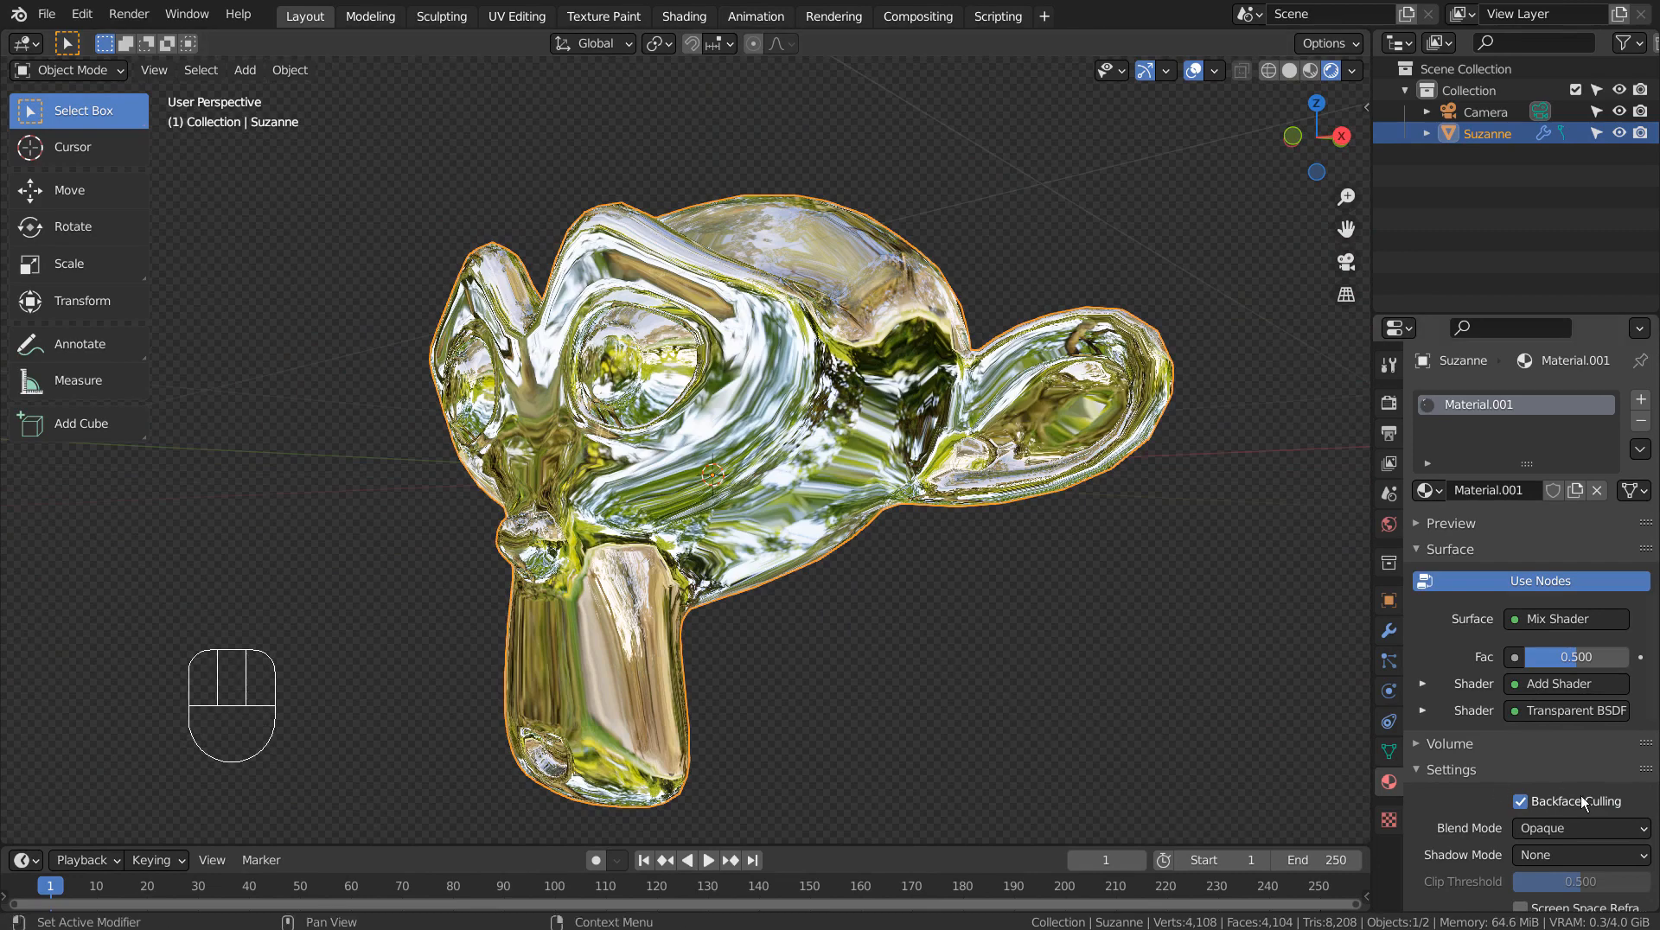
left_click(1614, 827)
left_click(1600, 735)
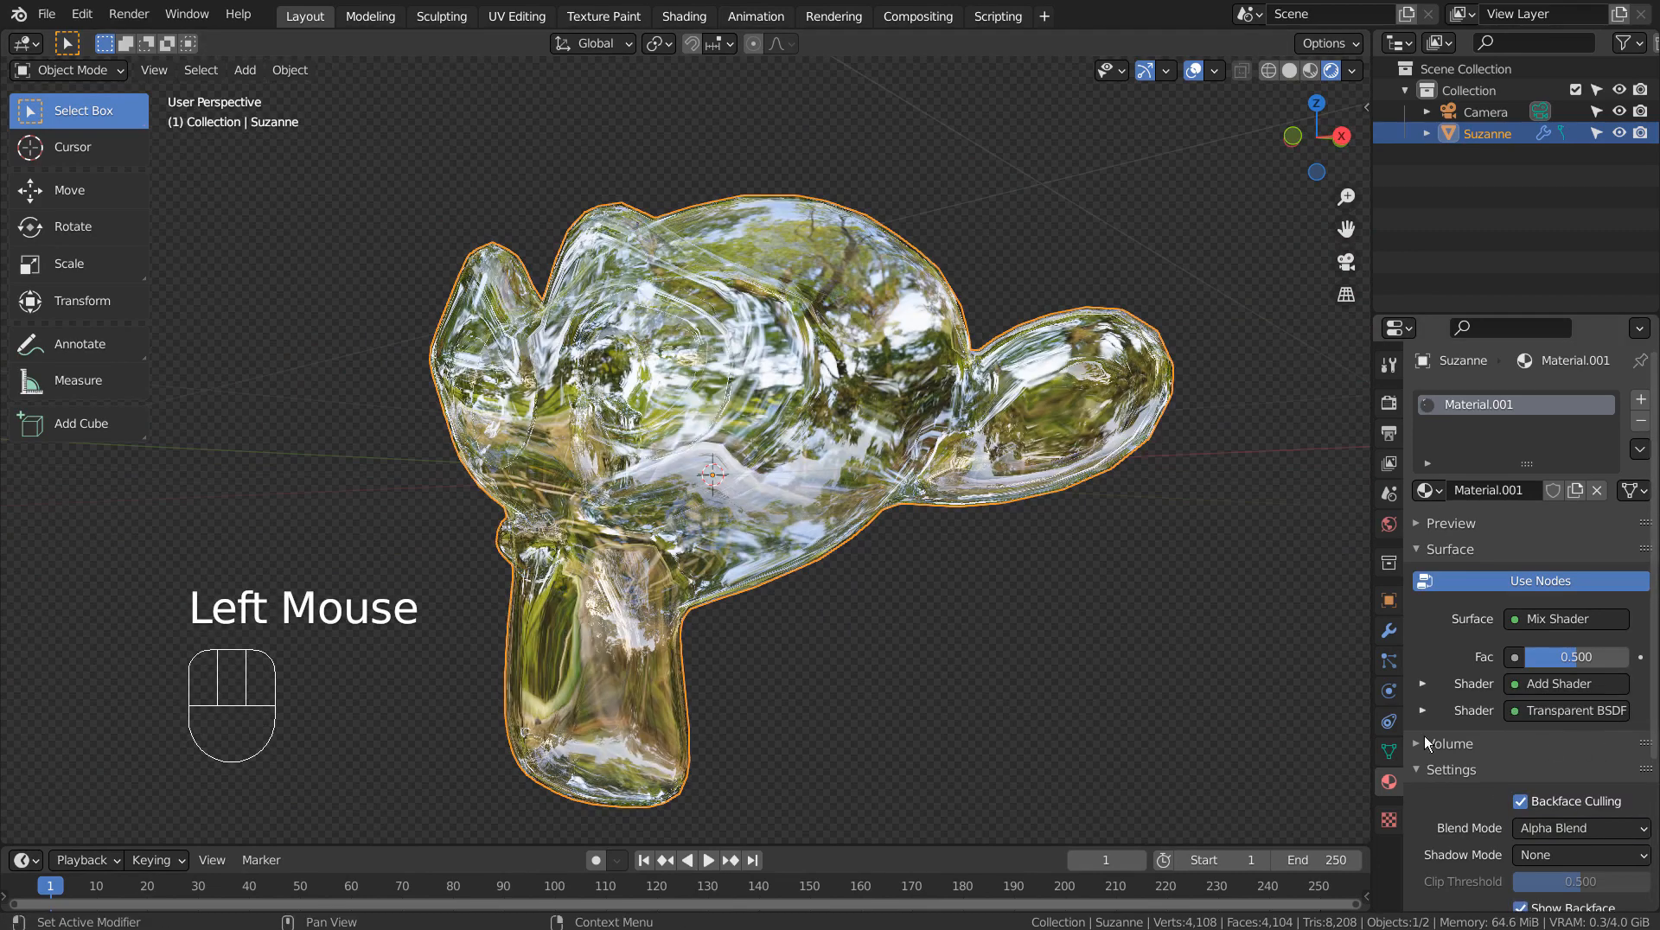
Toggle Show Backface off and on repeatedly in the material's settings to compare the glass on Suzanne.
left_click(1072, 656)
middle_click_drag(1072, 657, 1038, 664)
scroll(1507, 718, "down", 3)
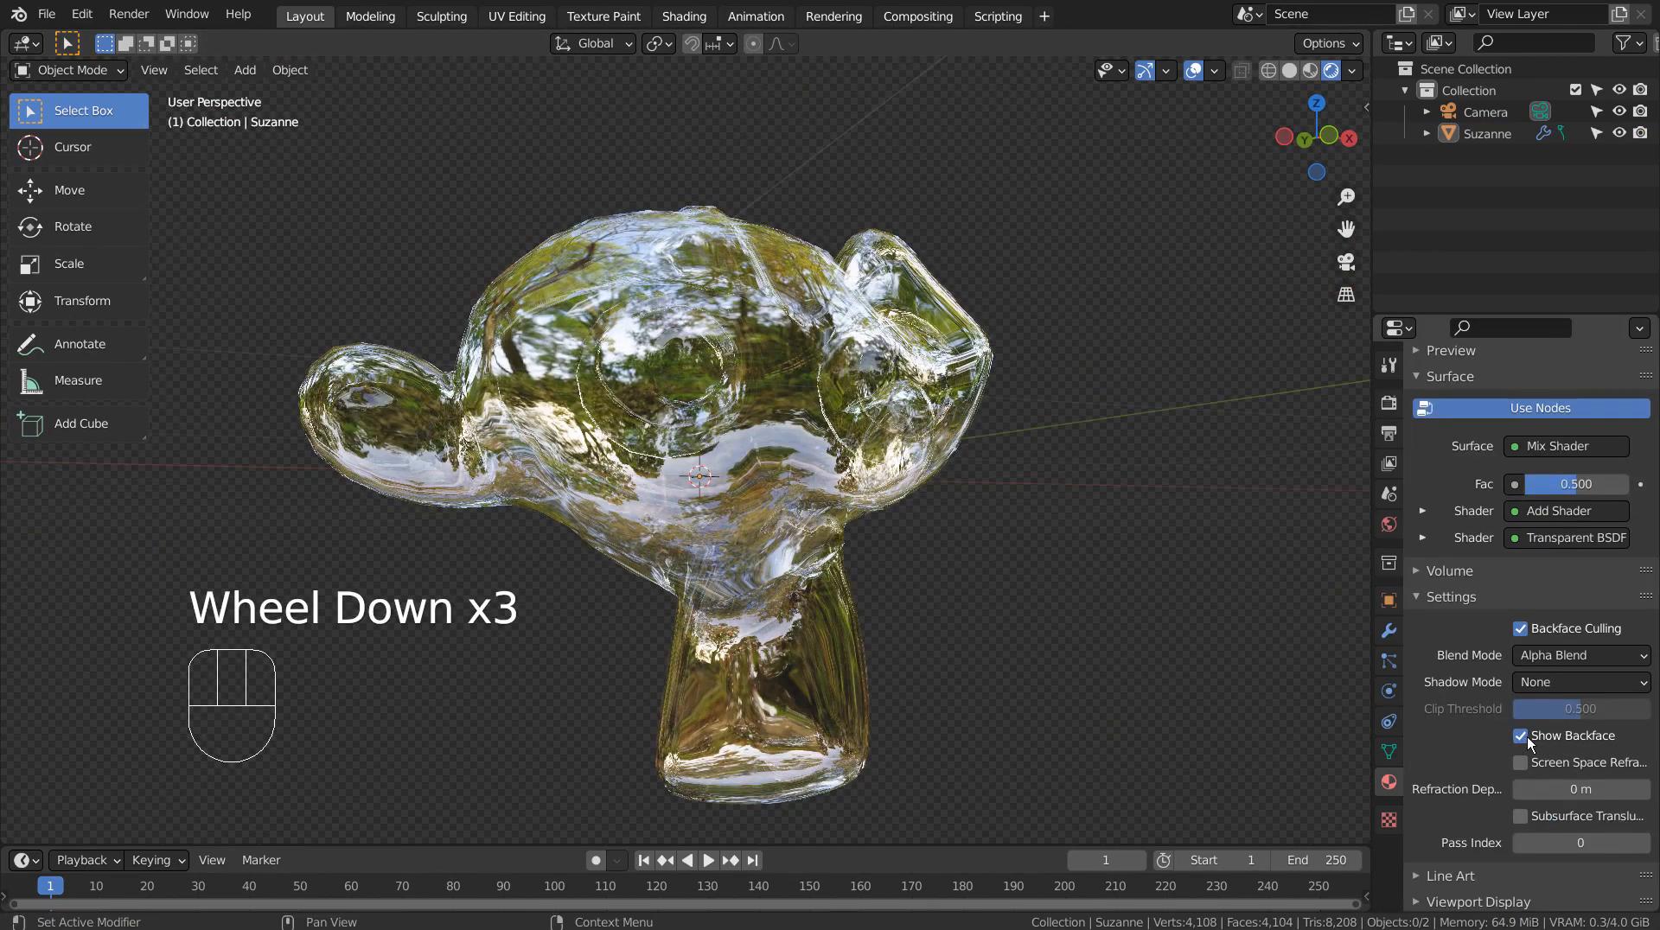
left_click(1528, 738)
left_click(1527, 735)
left_click(1527, 735)
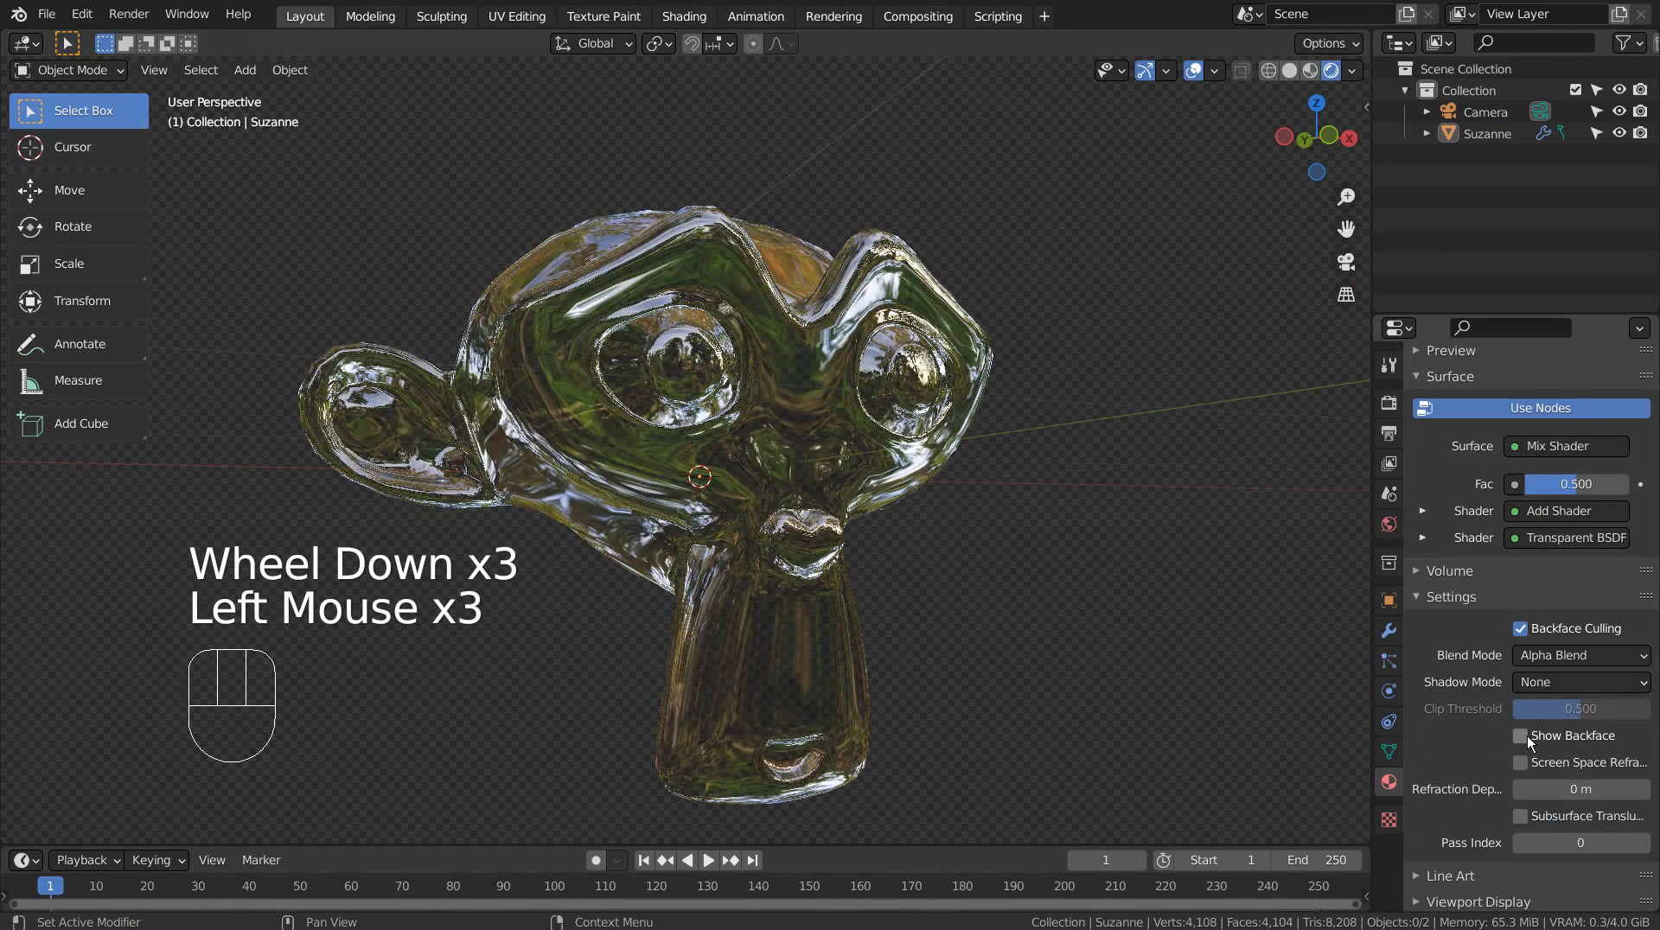
left_click(1527, 735)
left_click(1527, 735)
left_click(1527, 735)
Inspect Suzanne from the side with Show Backface disabled, and enable it again from another angle.
middle_click_drag(1150, 705, 1465, 763)
left_click(1527, 740)
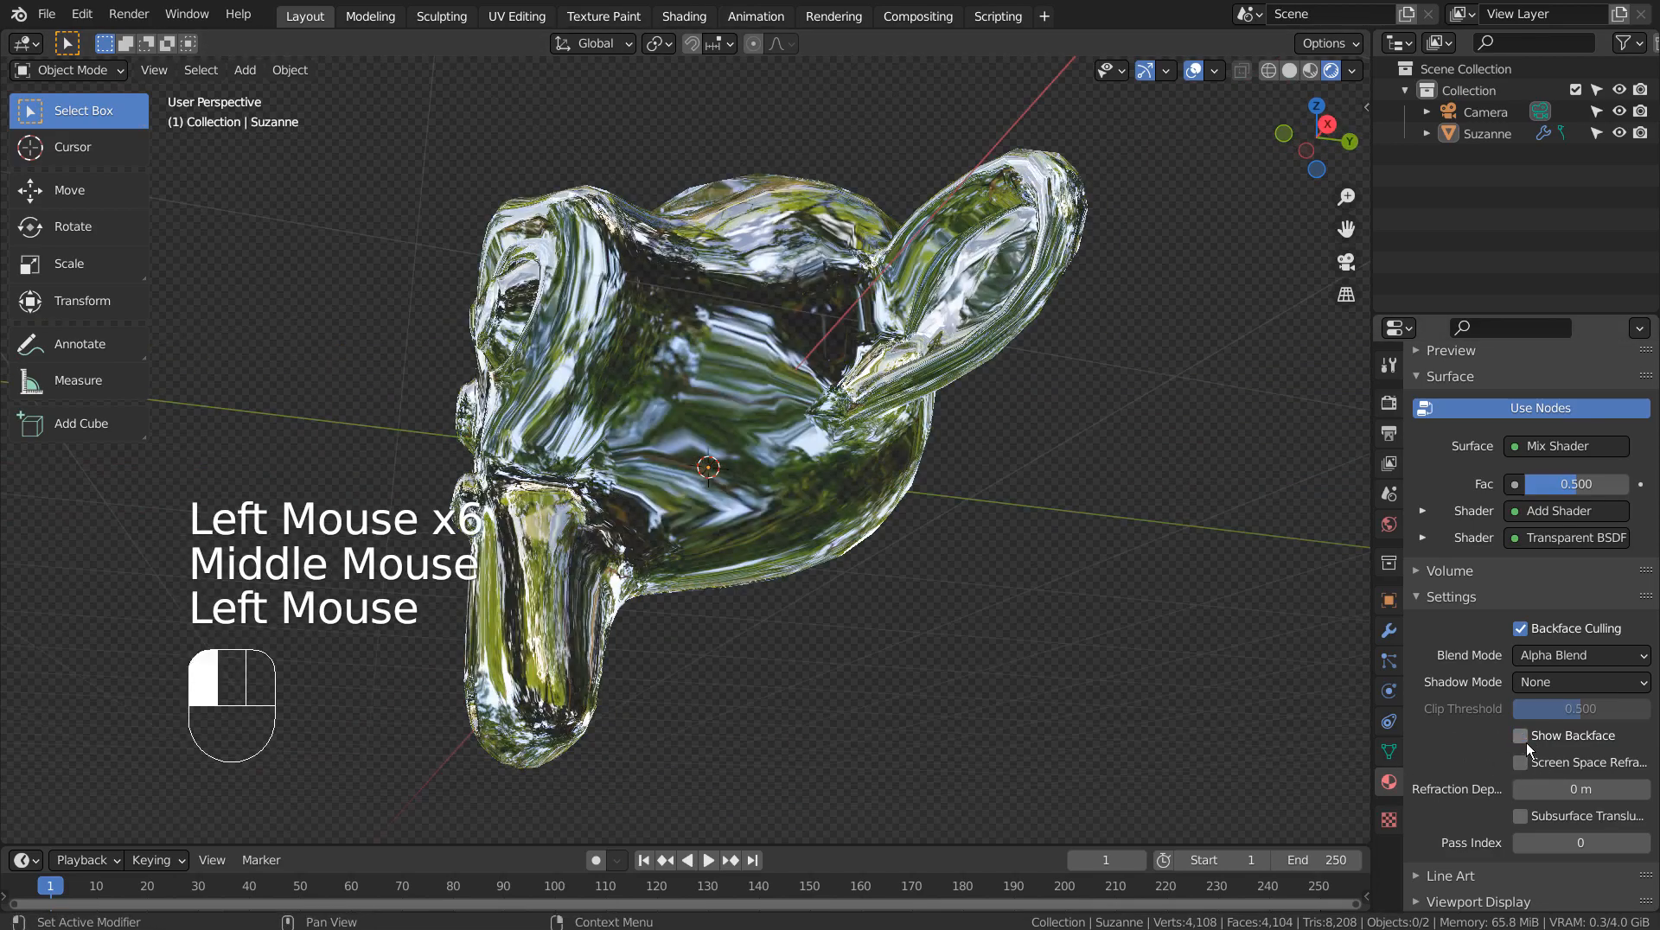
middle_click_drag(1331, 713, 1412, 755)
left_click(1520, 736)
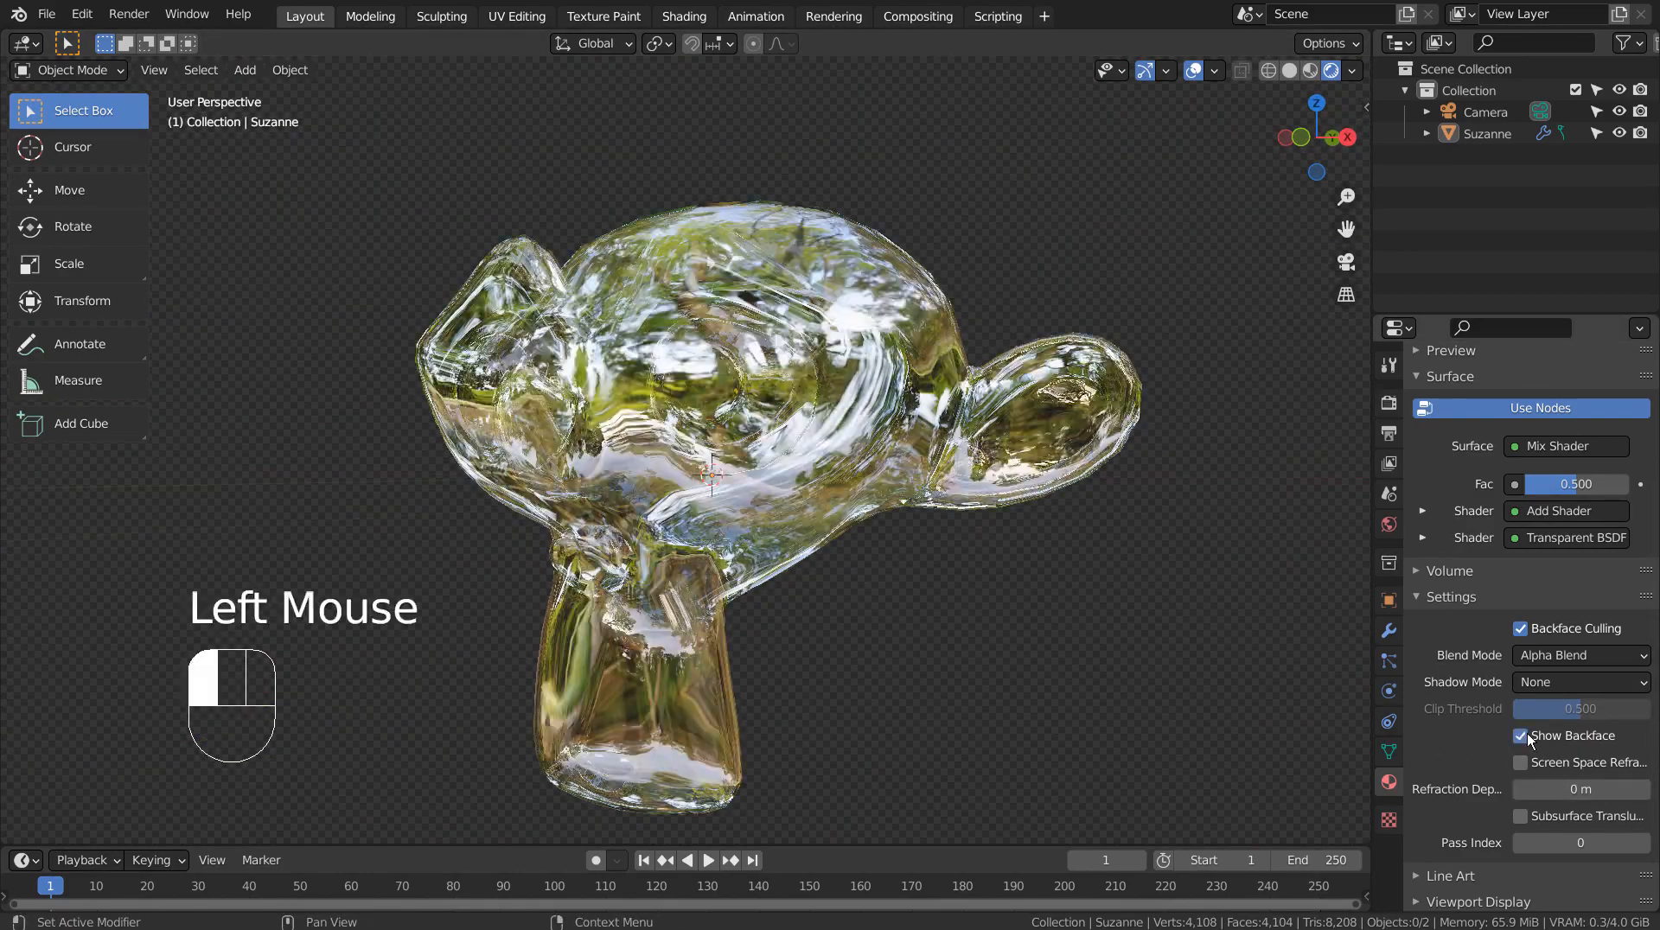
Select Suzanne and hide it in the viewport.
middle_click_drag(1046, 664, 791, 646)
scroll(1038, 497, "down", 2)
left_click(752, 389)
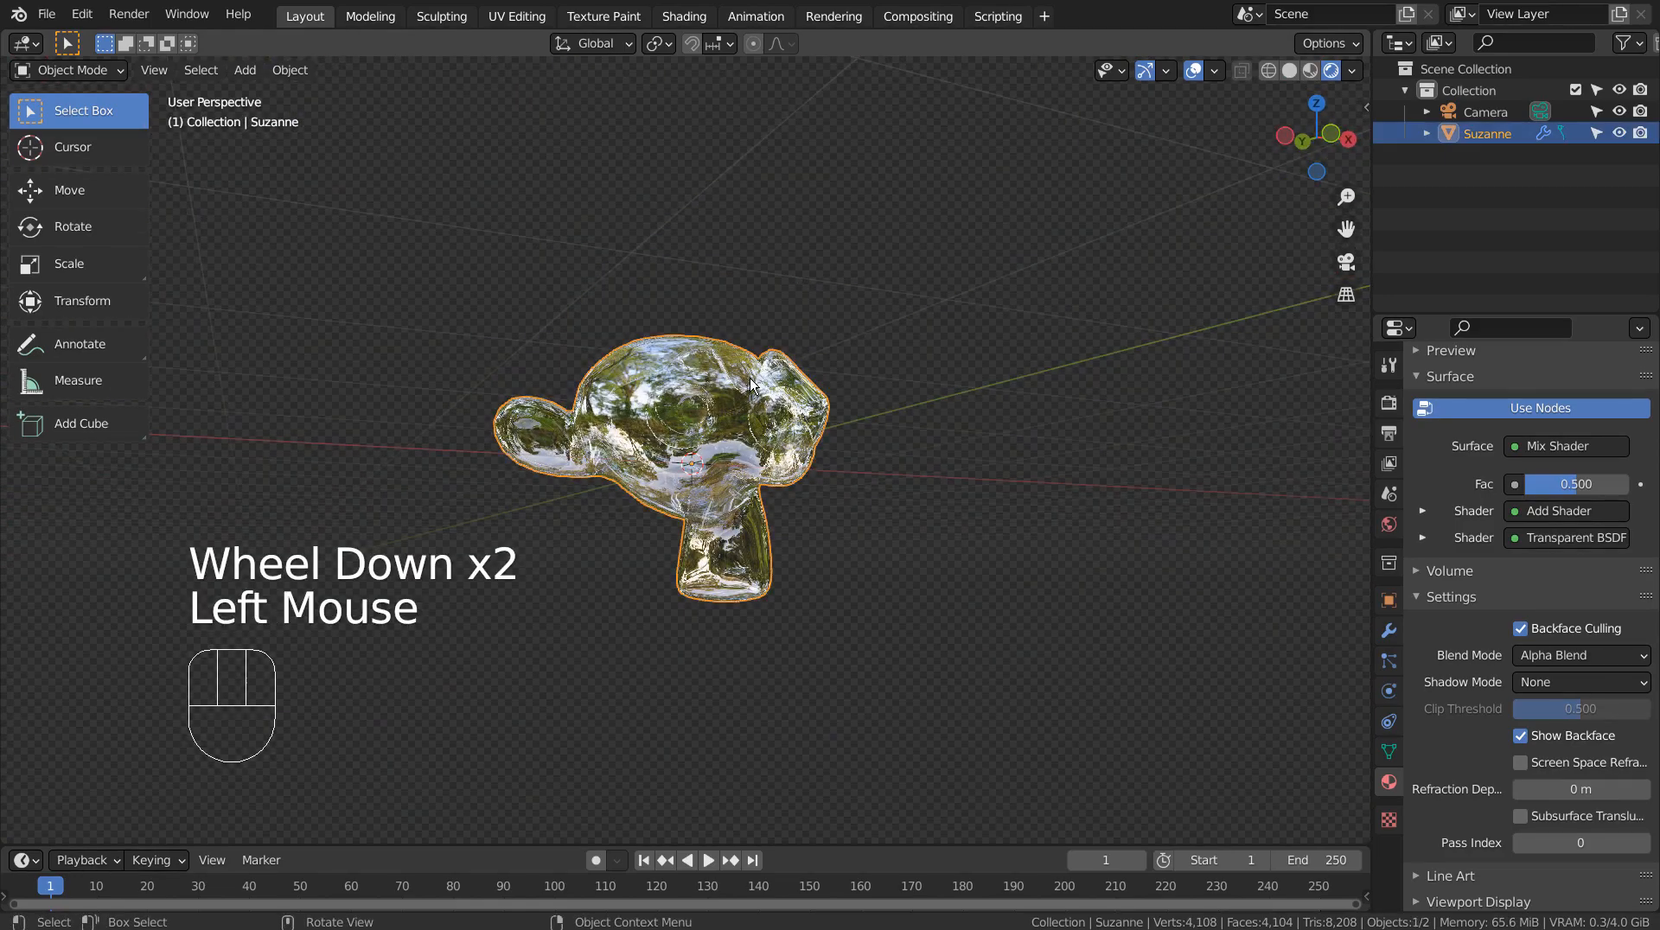
key("h")
Add a Brilliant Diamond mesh to the scene and view it close up.
middle_click_drag(858, 377, 843, 432)
key("shift+a")
mouse_move(843, 432)
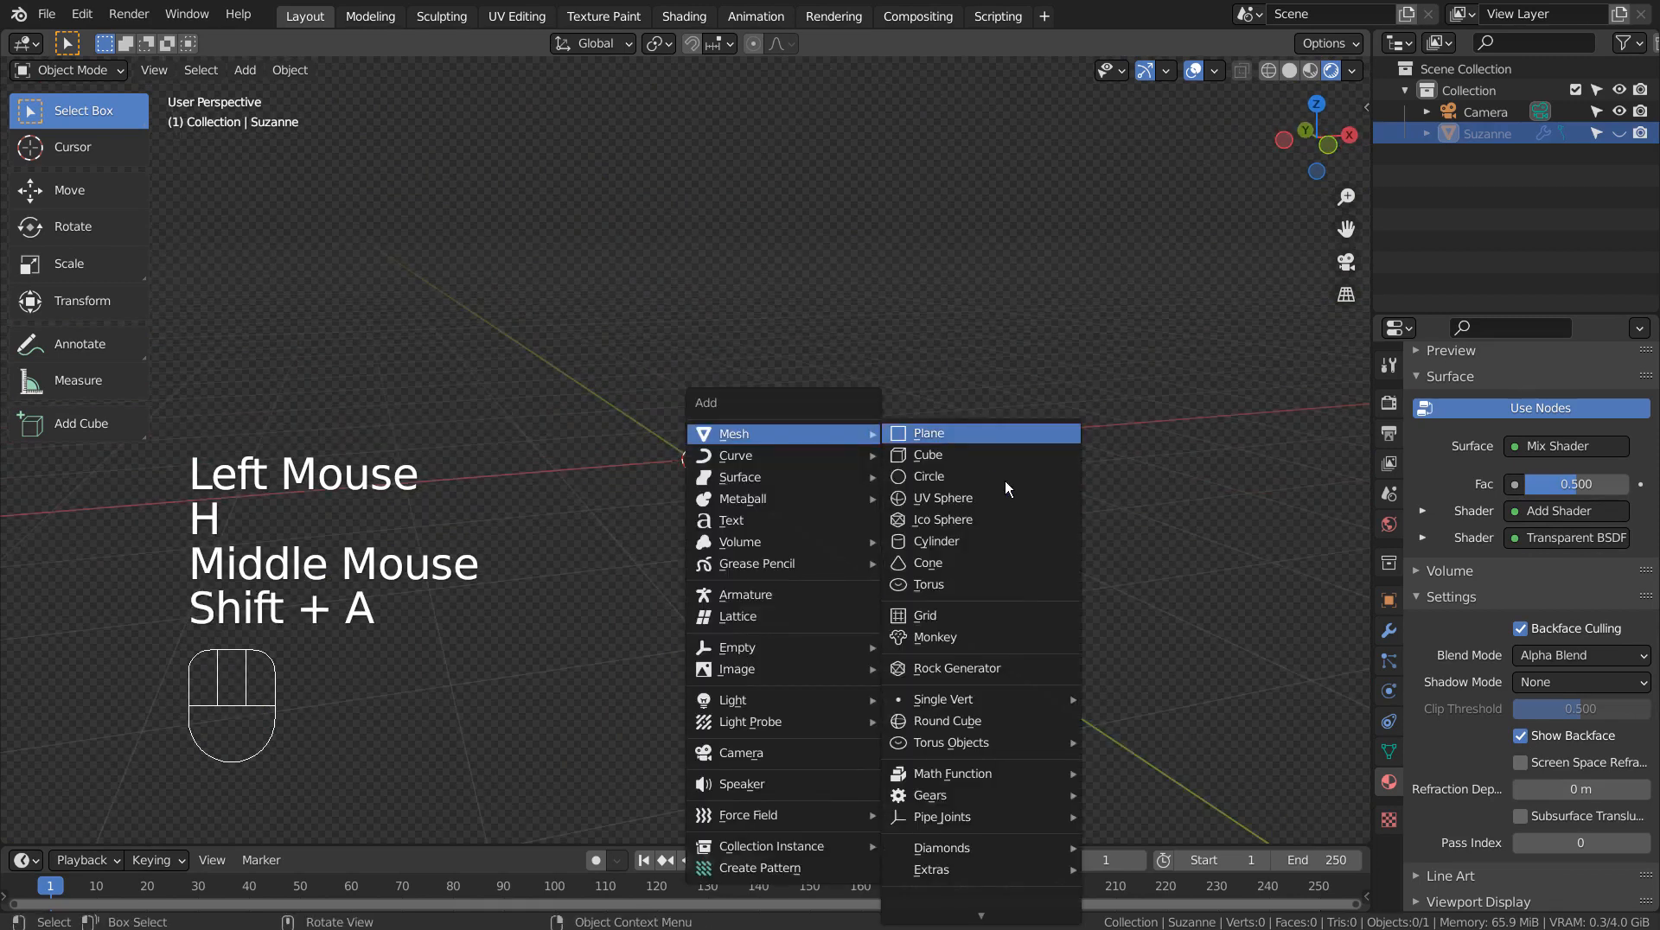
mouse_move(1045, 852)
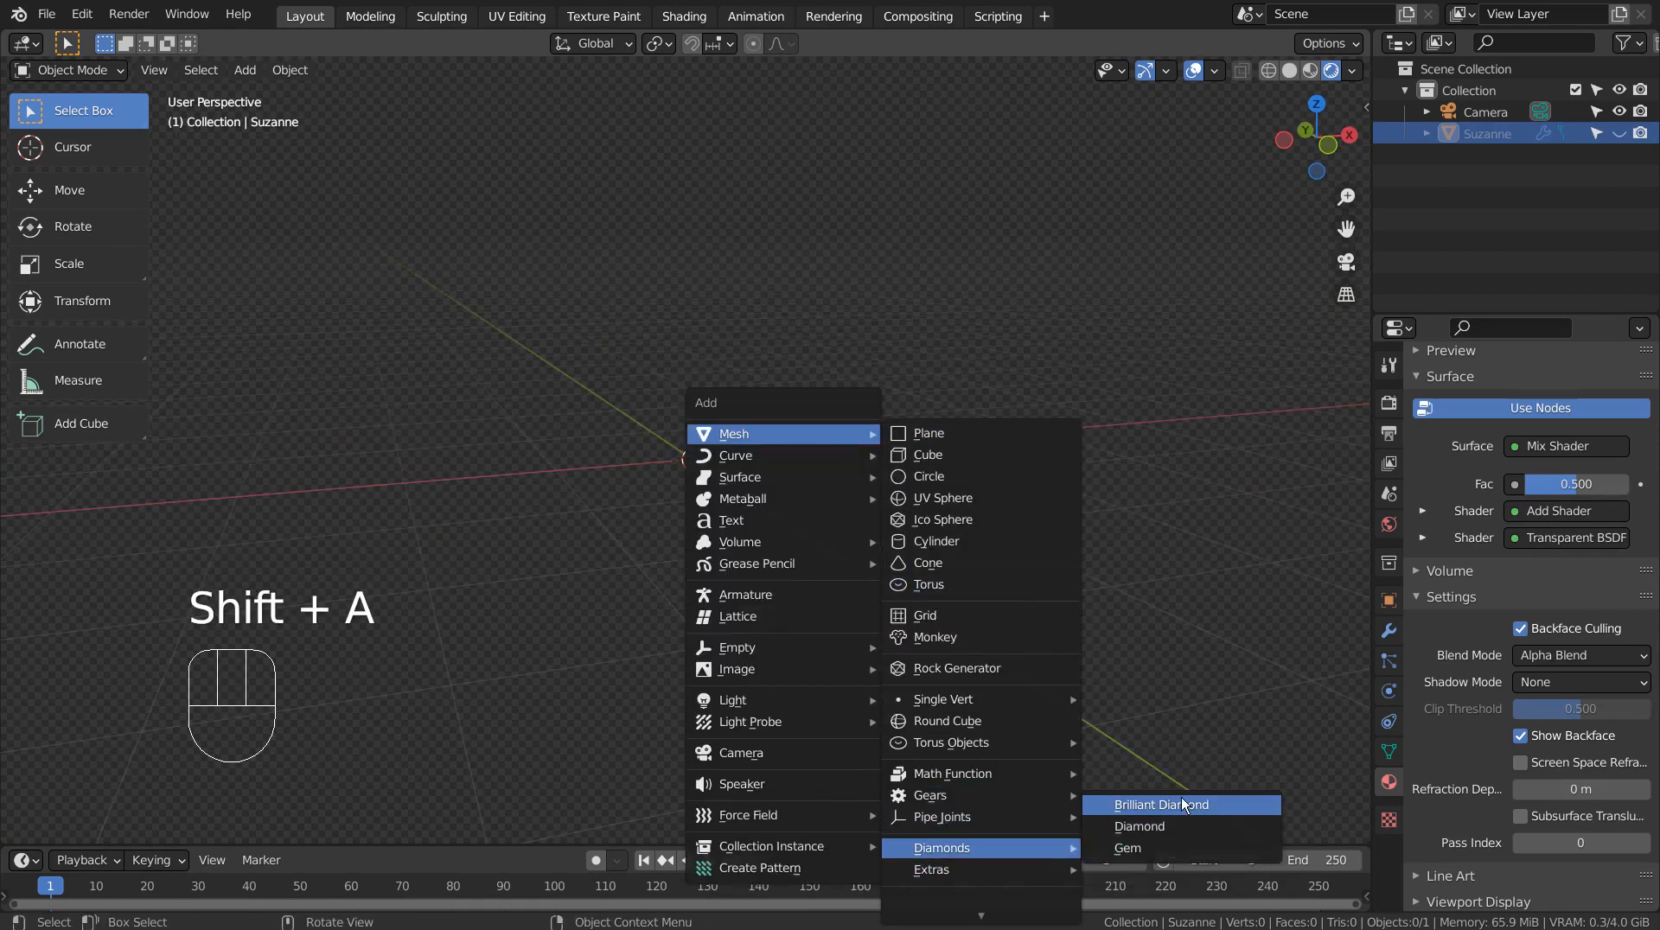
left_click(1155, 806)
scroll(884, 488, "up", 2)
Assign the existing Material.001 glass material to the diamond and view it from several angles.
left_click(859, 506)
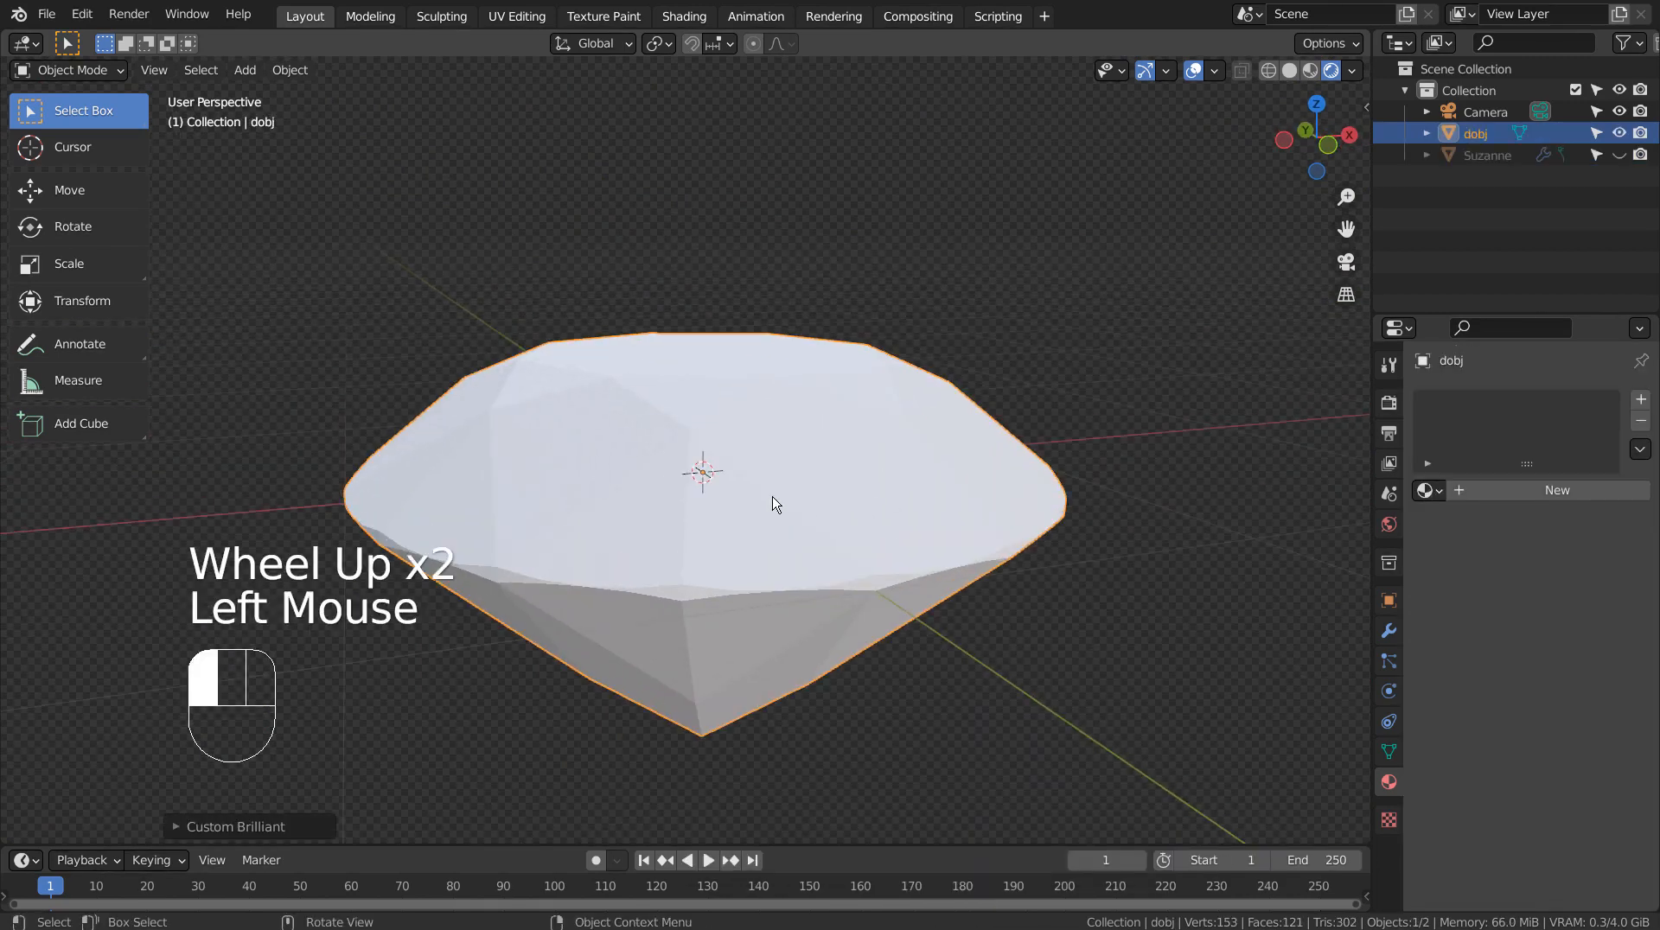
left_click(1435, 490)
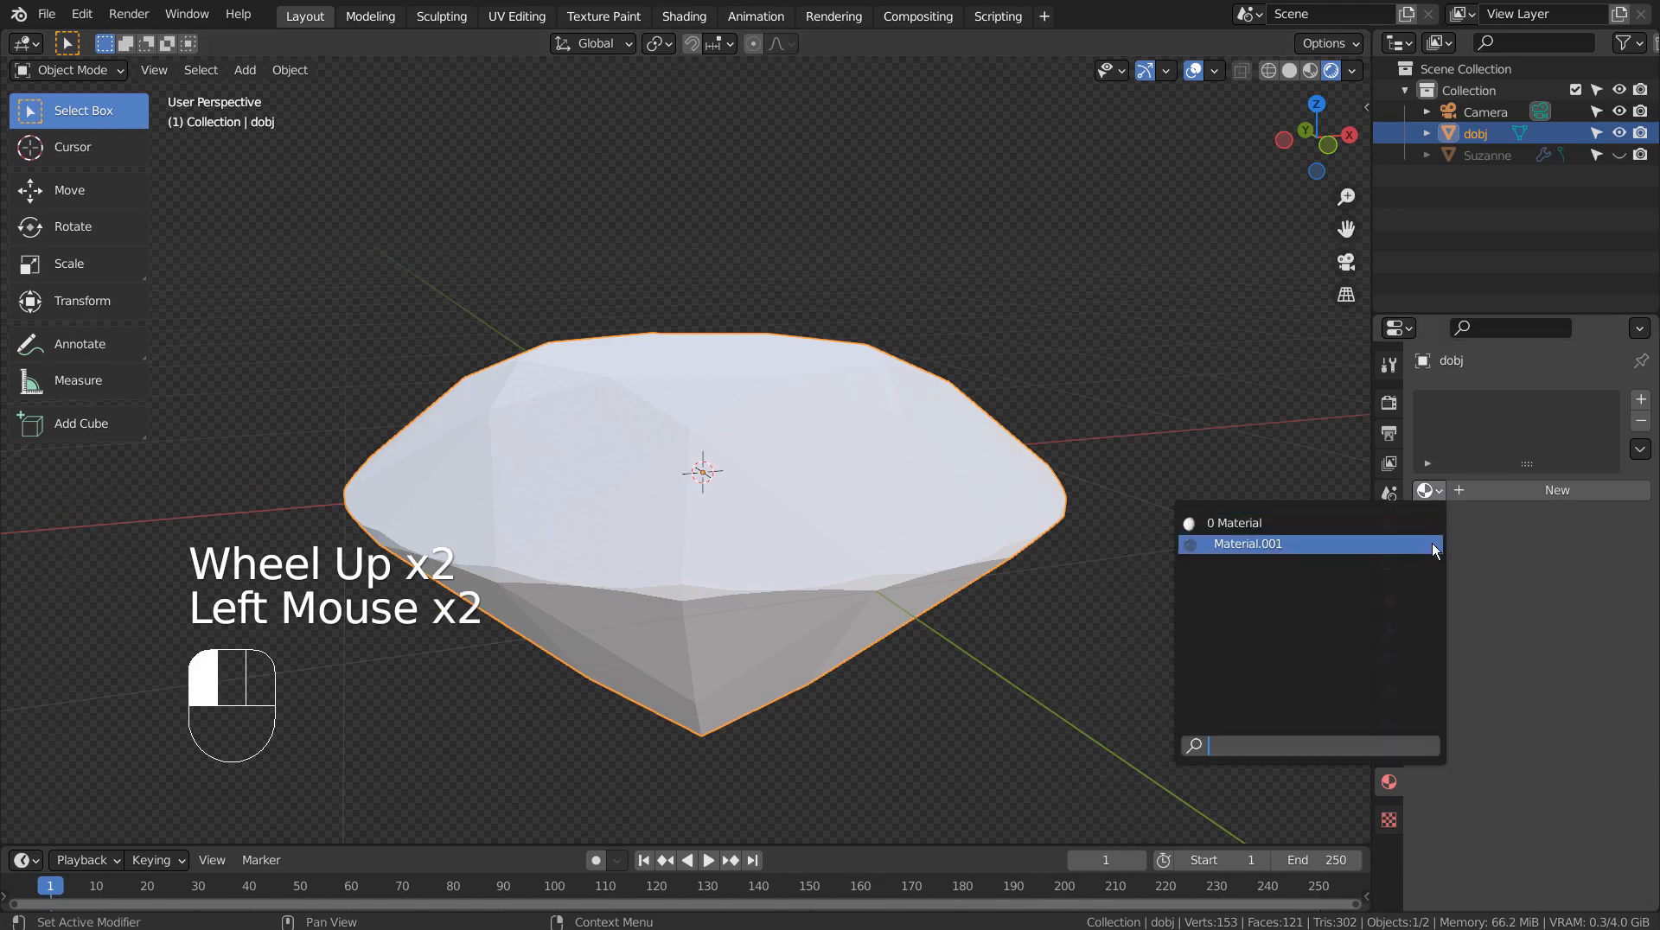
left_click(1432, 543)
left_click(1185, 610)
middle_click_drag(1185, 614, 808, 523)
scroll(973, 598, "down", 2)
scroll(719, 620, "up", 2)
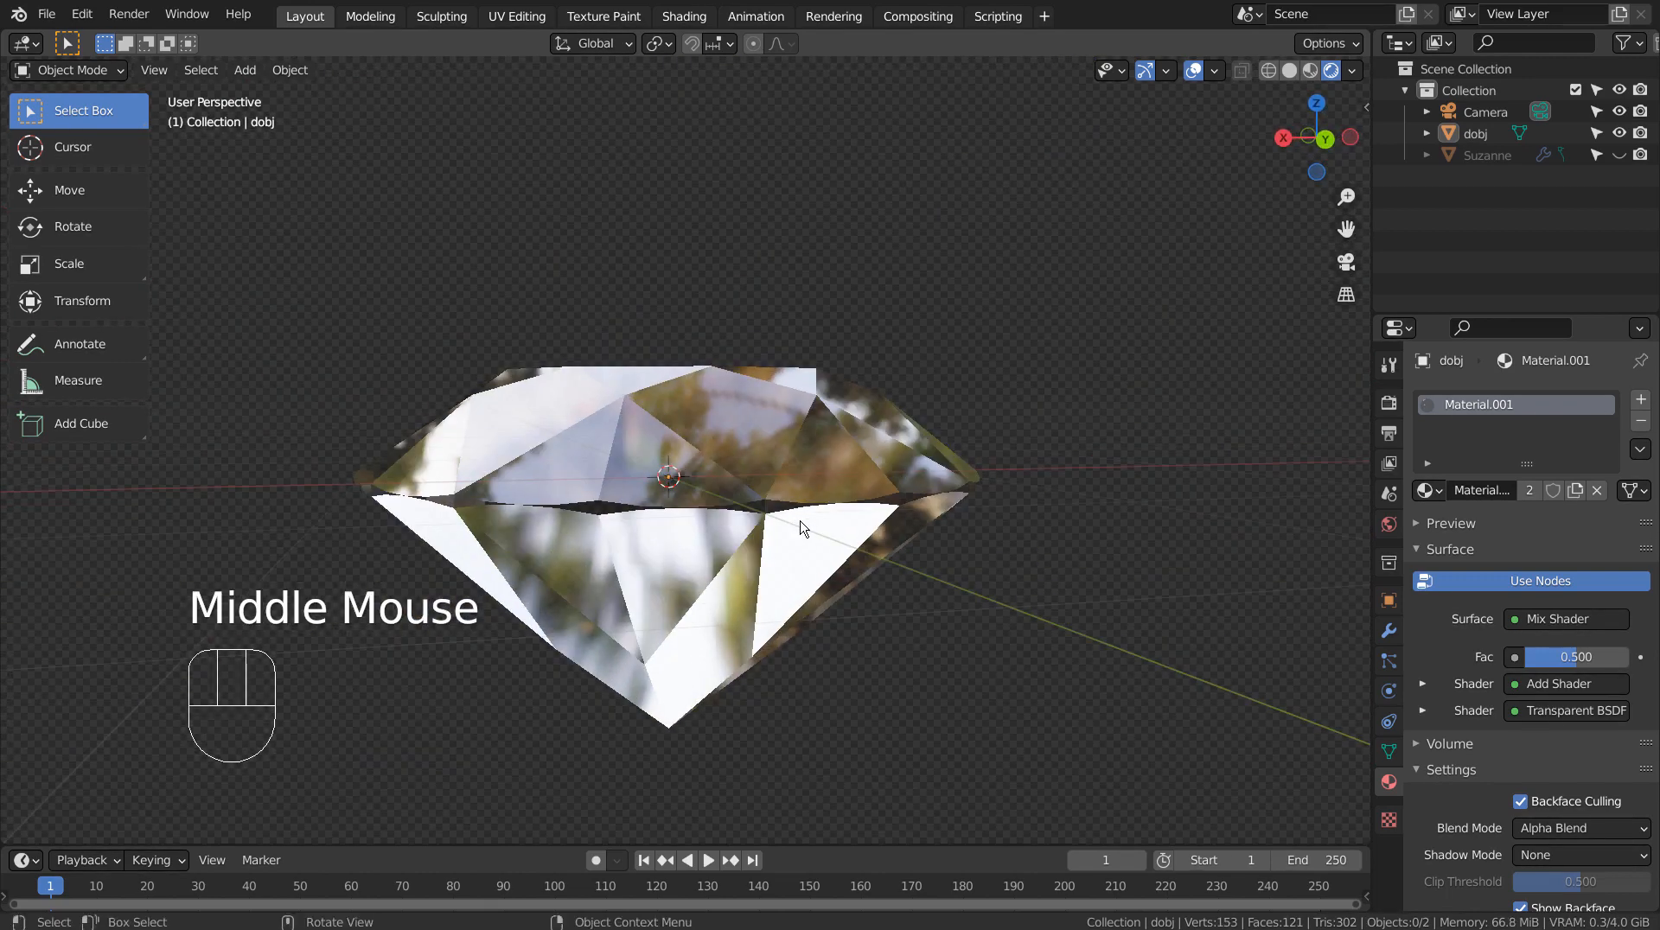
Compare the diamond's glass with Backface Culling and Show Backface each turned off and on, leaving both enabled.
left_click(822, 534)
scroll(1214, 562, "down", 1)
scroll(1543, 685, "down", 3)
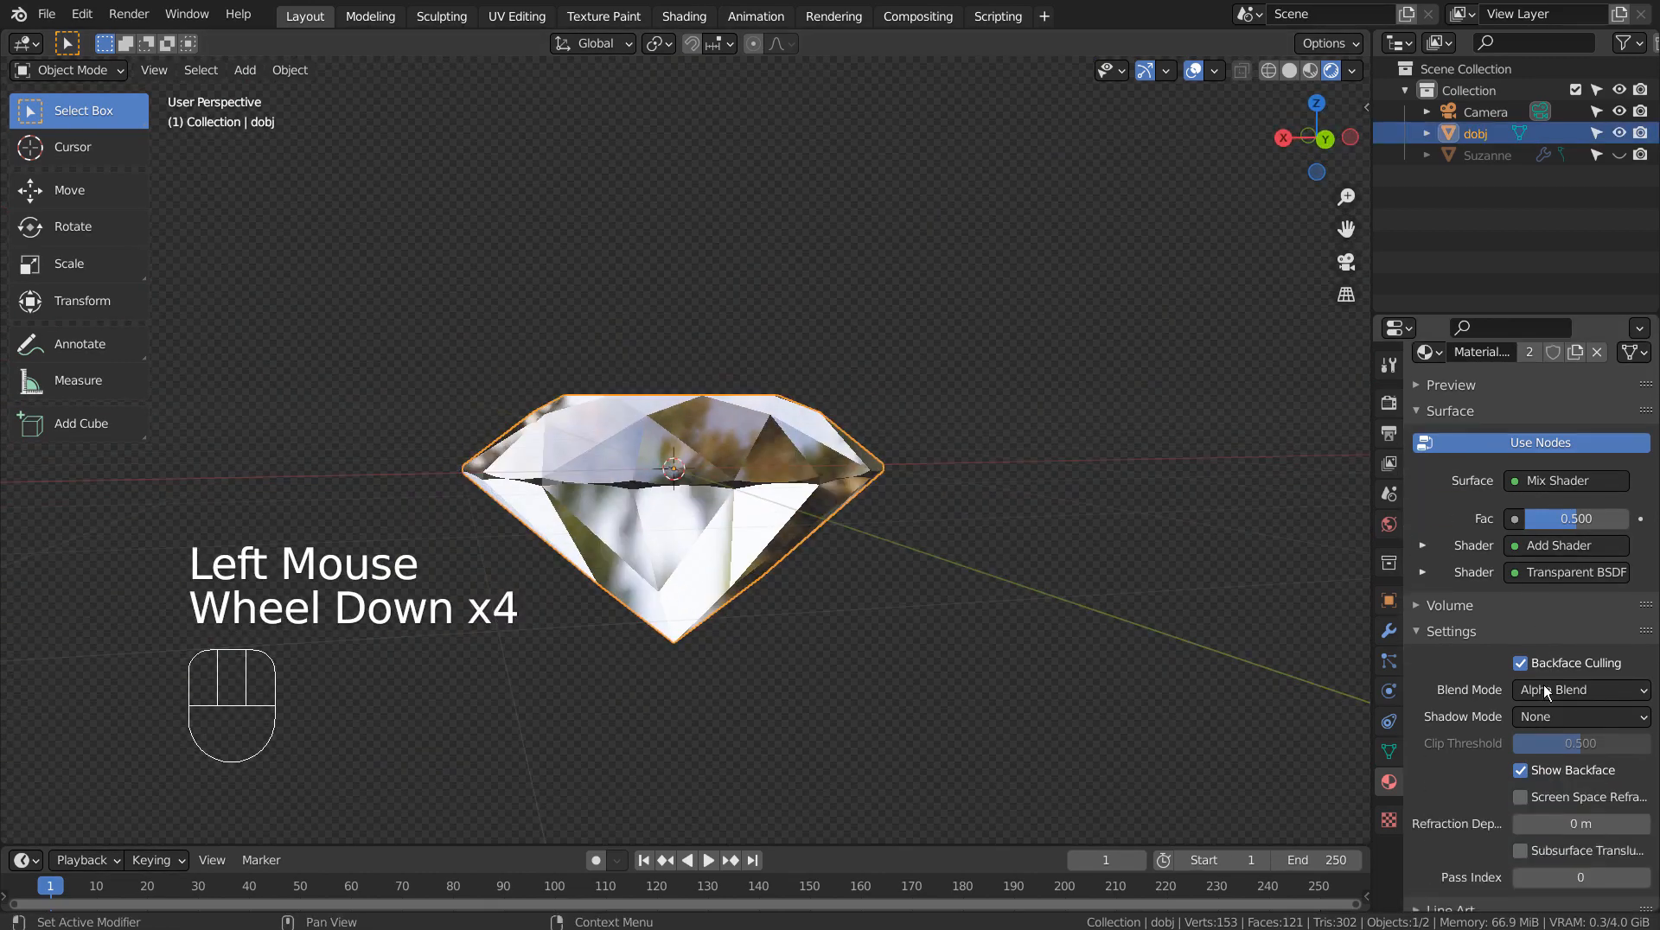
scroll(1543, 685, "down", 1)
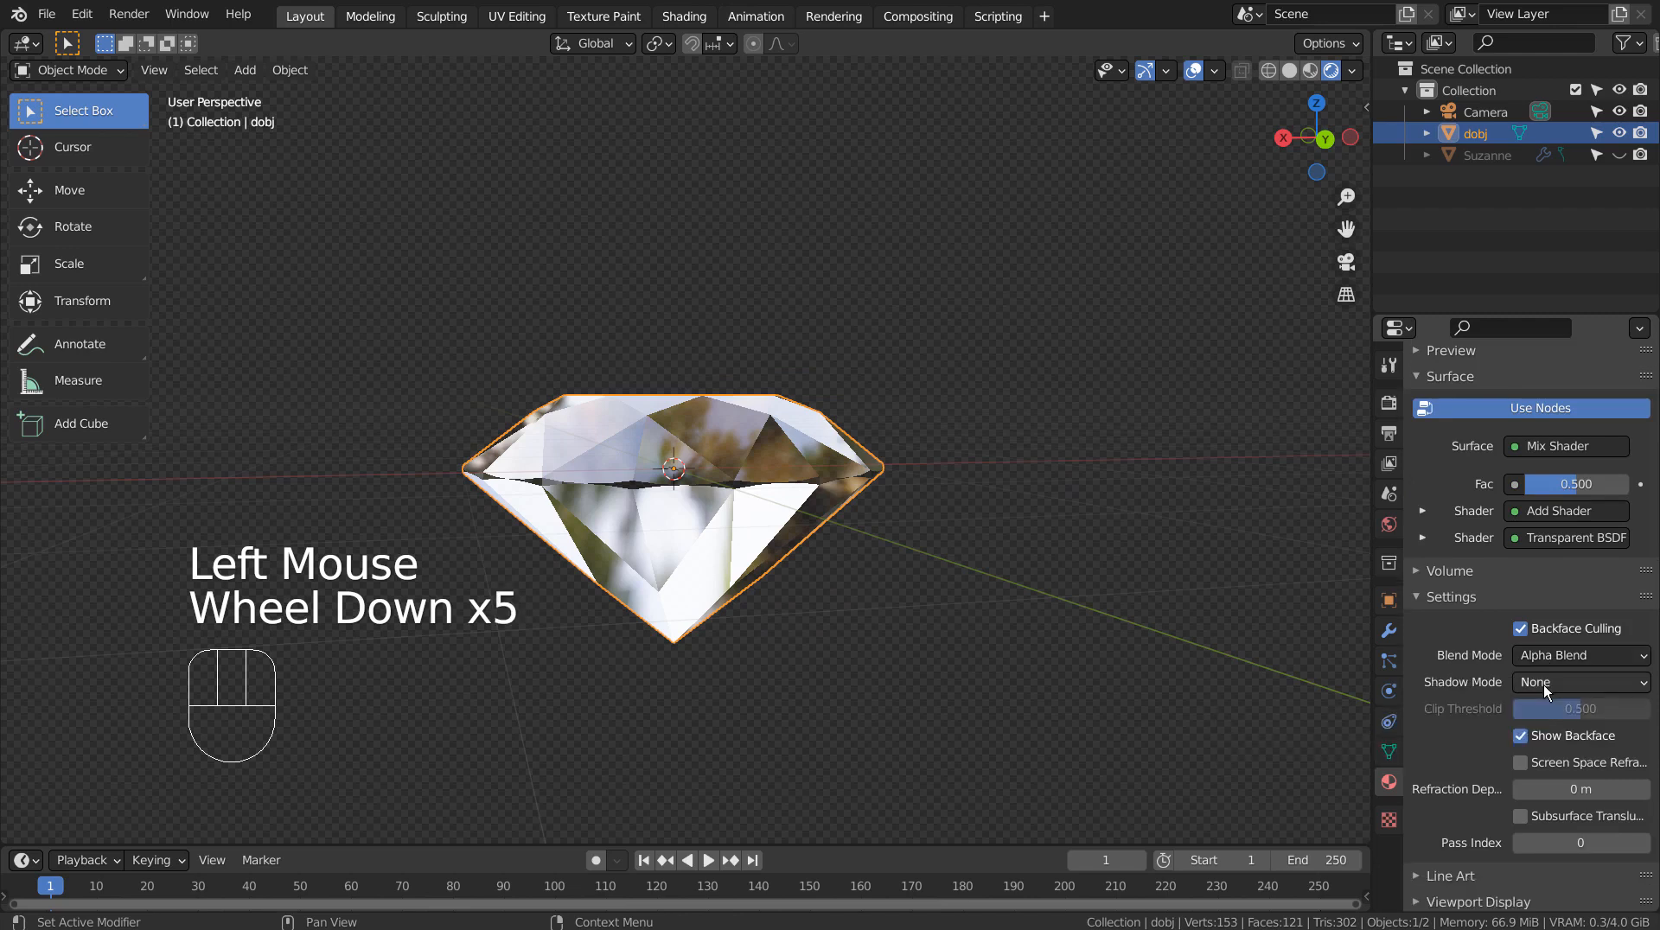
left_click(1520, 630)
left_click(1520, 630)
left_click(1520, 629)
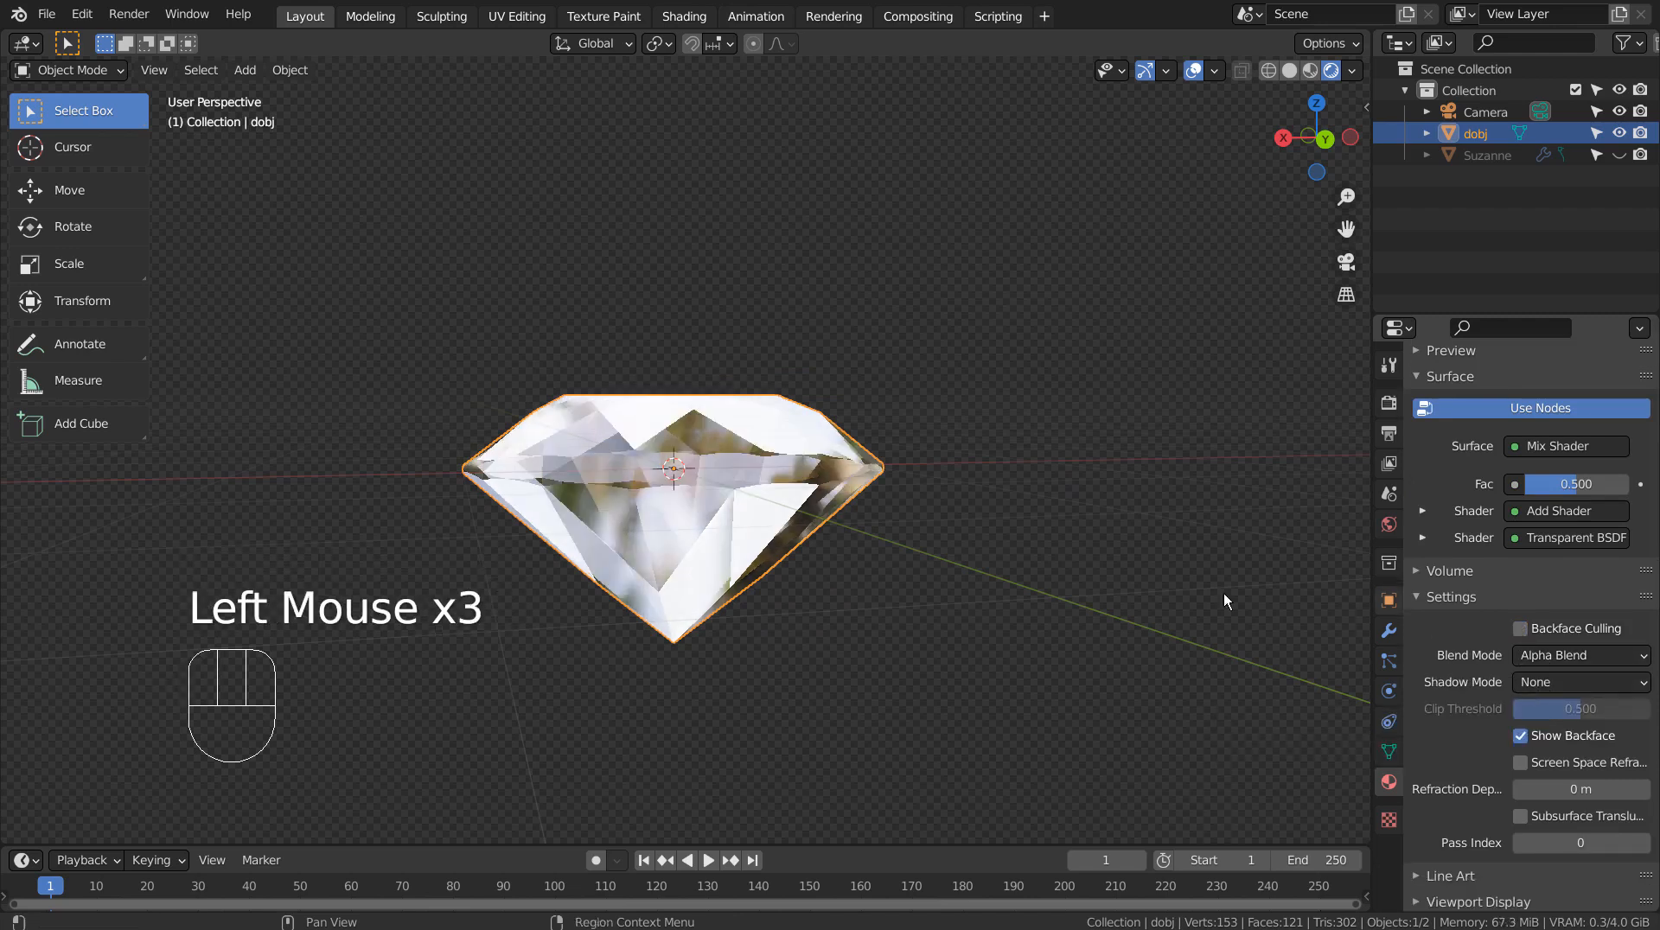
middle_click_drag(1223, 594, 701, 616)
left_click(1522, 630)
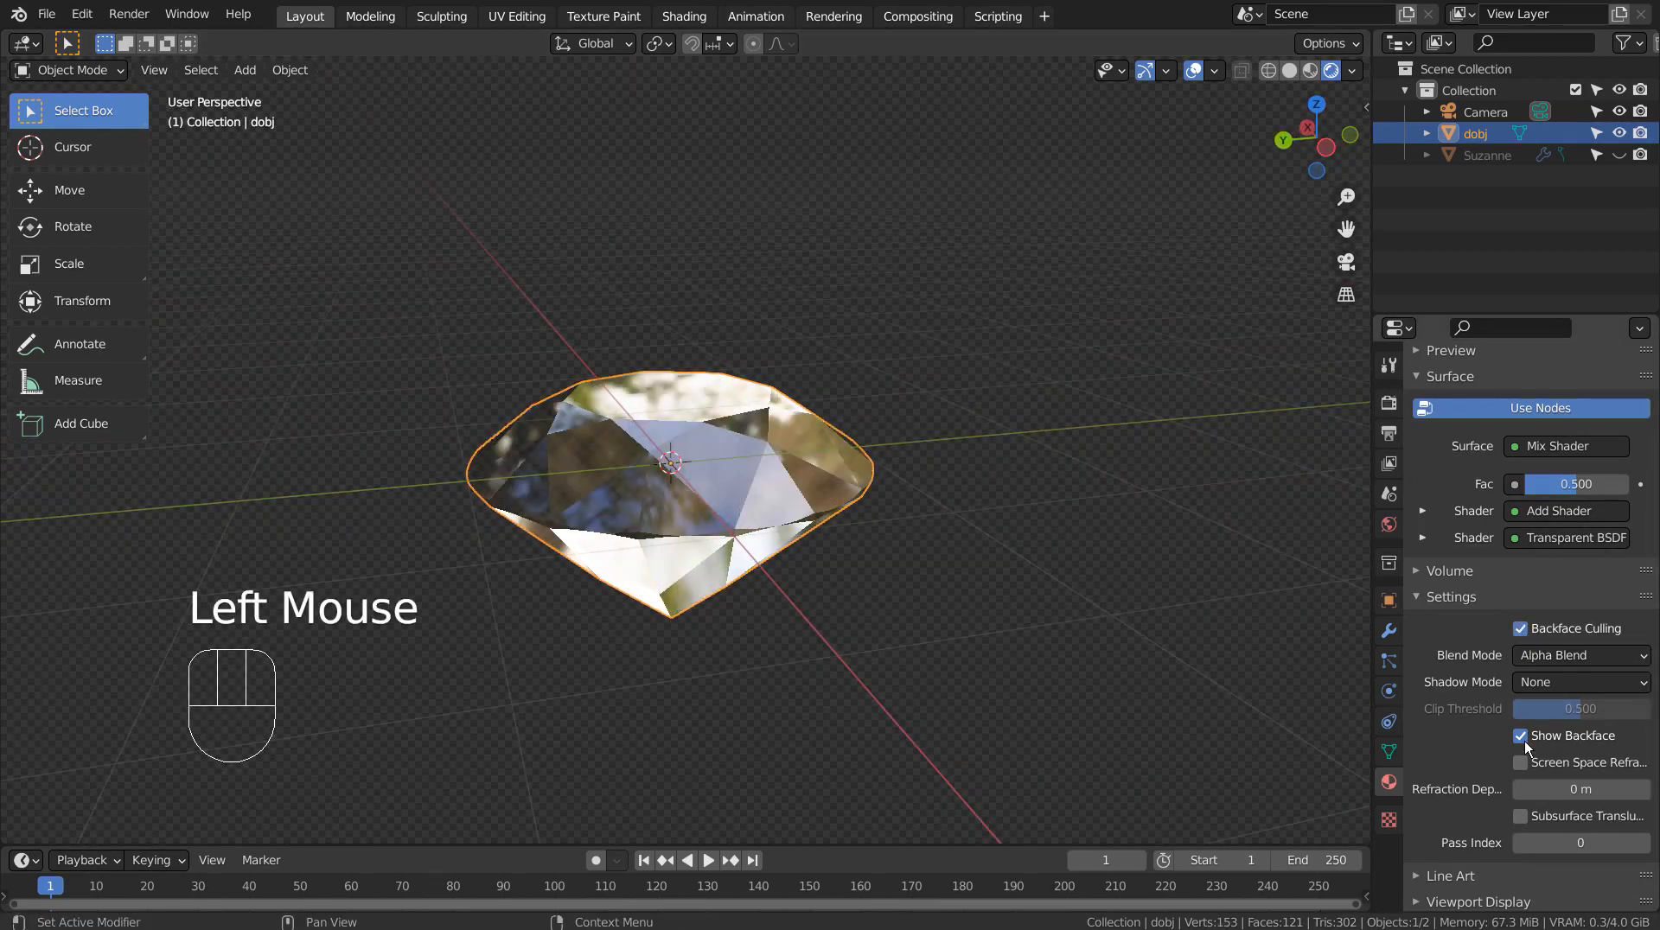
left_click(1523, 740)
left_click(1524, 740)
Try the Opaque blend mode on the diamond's material, inspect it close up and restore Alpha Blend.
left_click_drag(1582, 655, 1582, 682)
scroll(1337, 644, "up", 3)
middle_click_drag(484, 640, 697, 685)
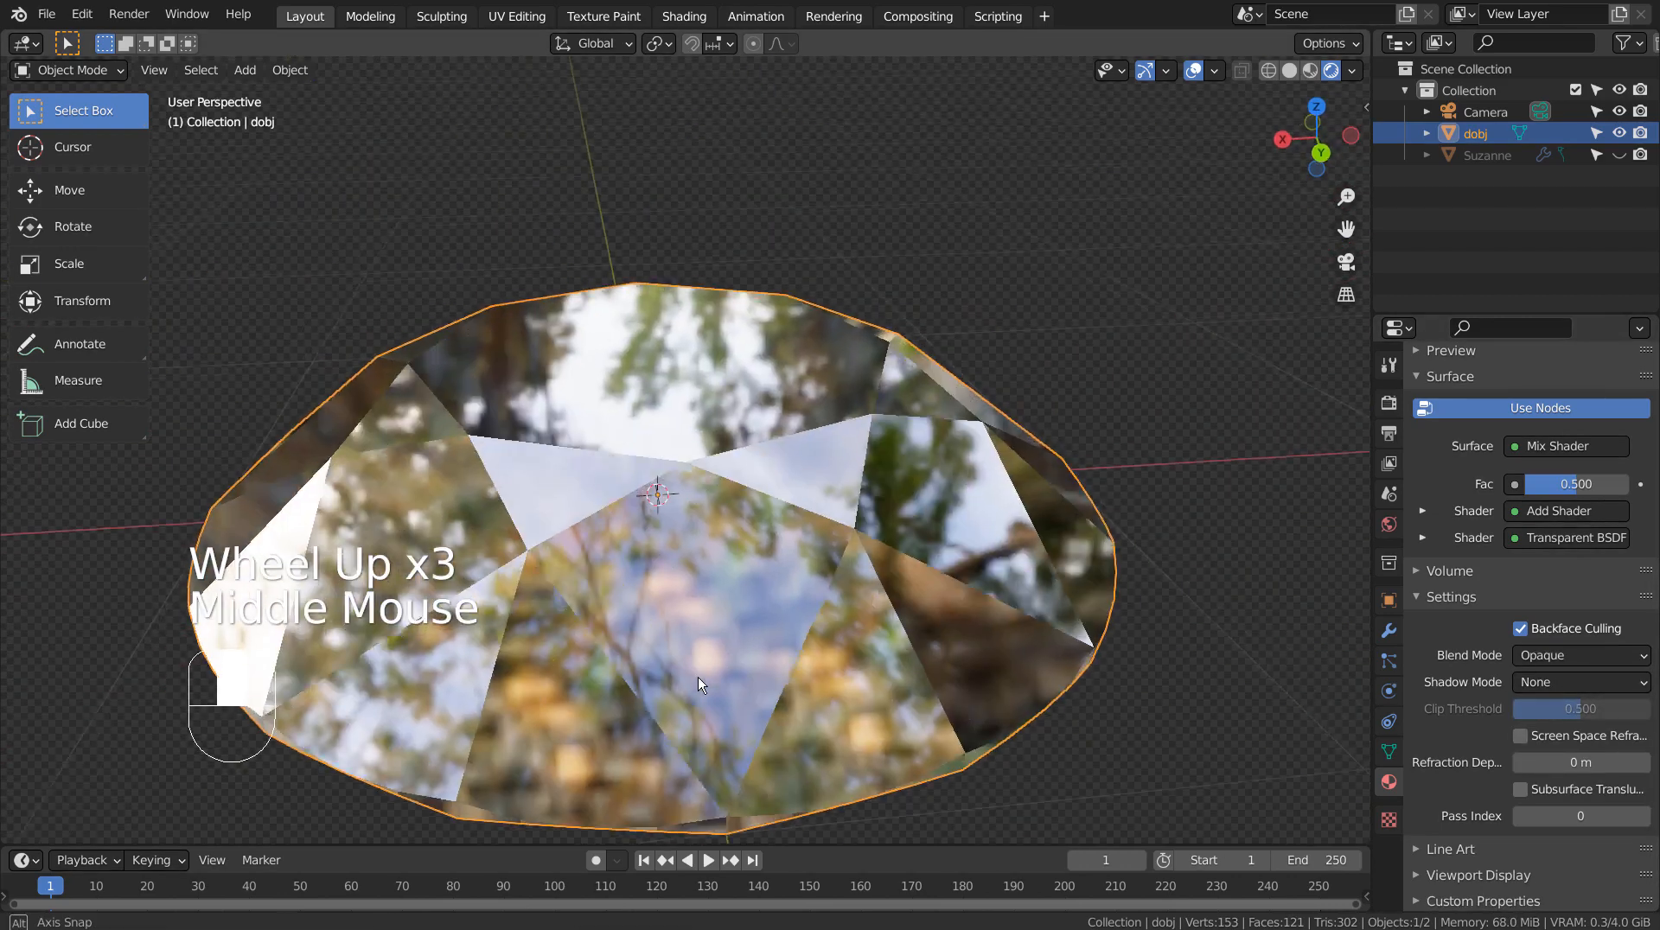
left_click(1595, 664)
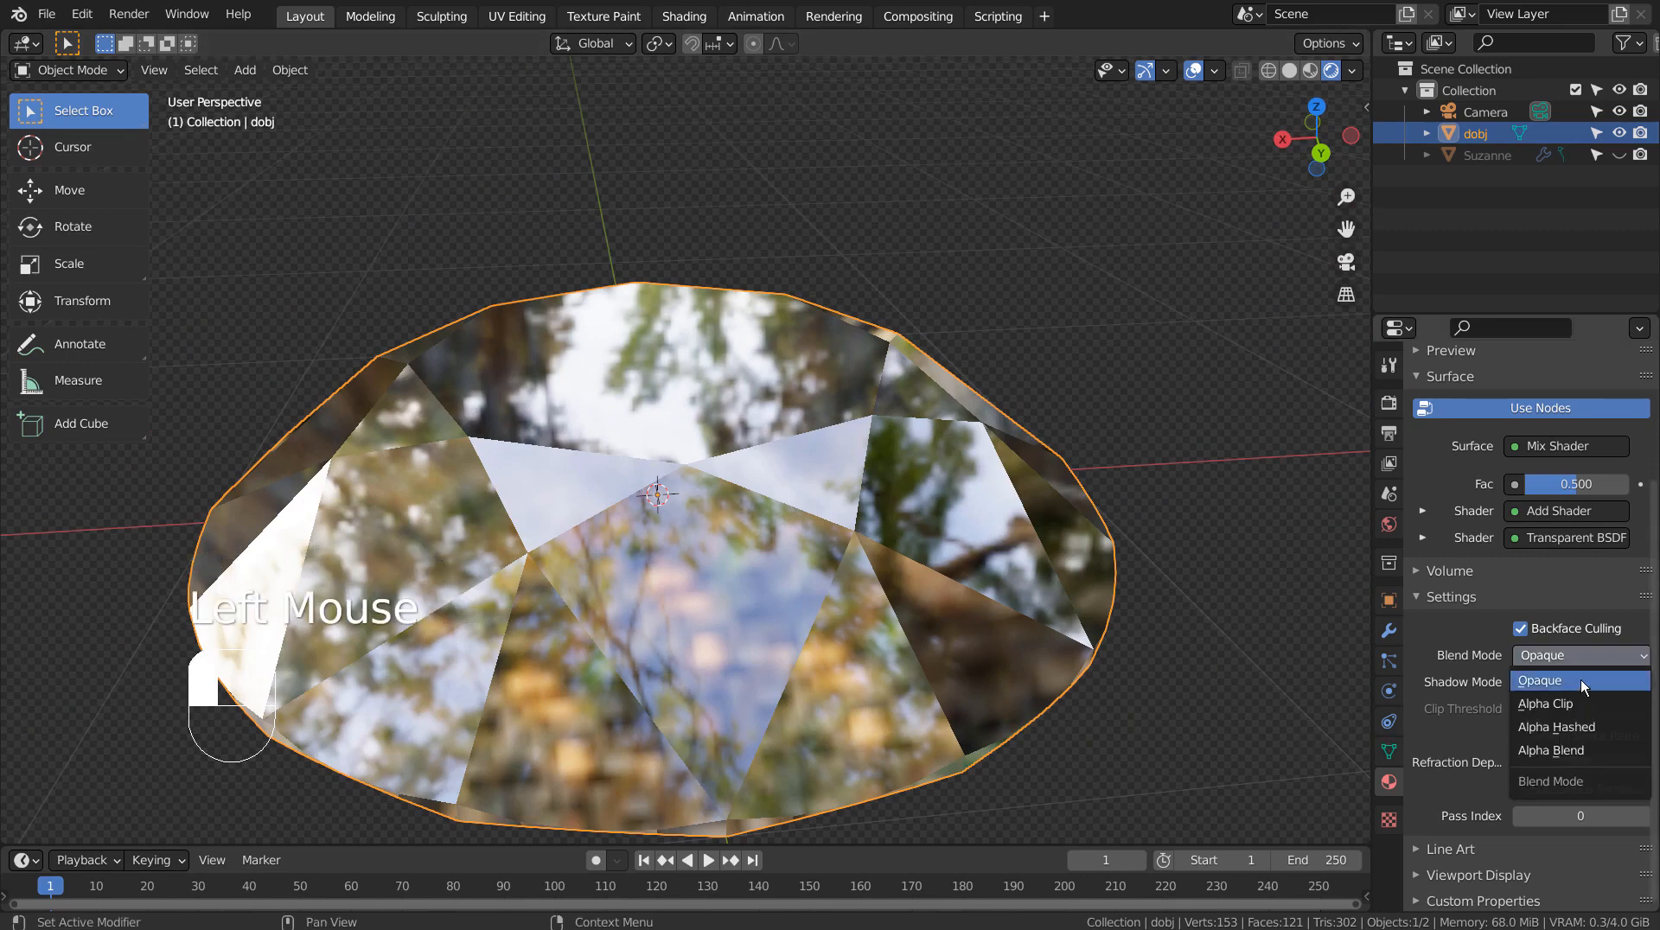
left_click(1570, 754)
scroll(949, 551, "down", 1)
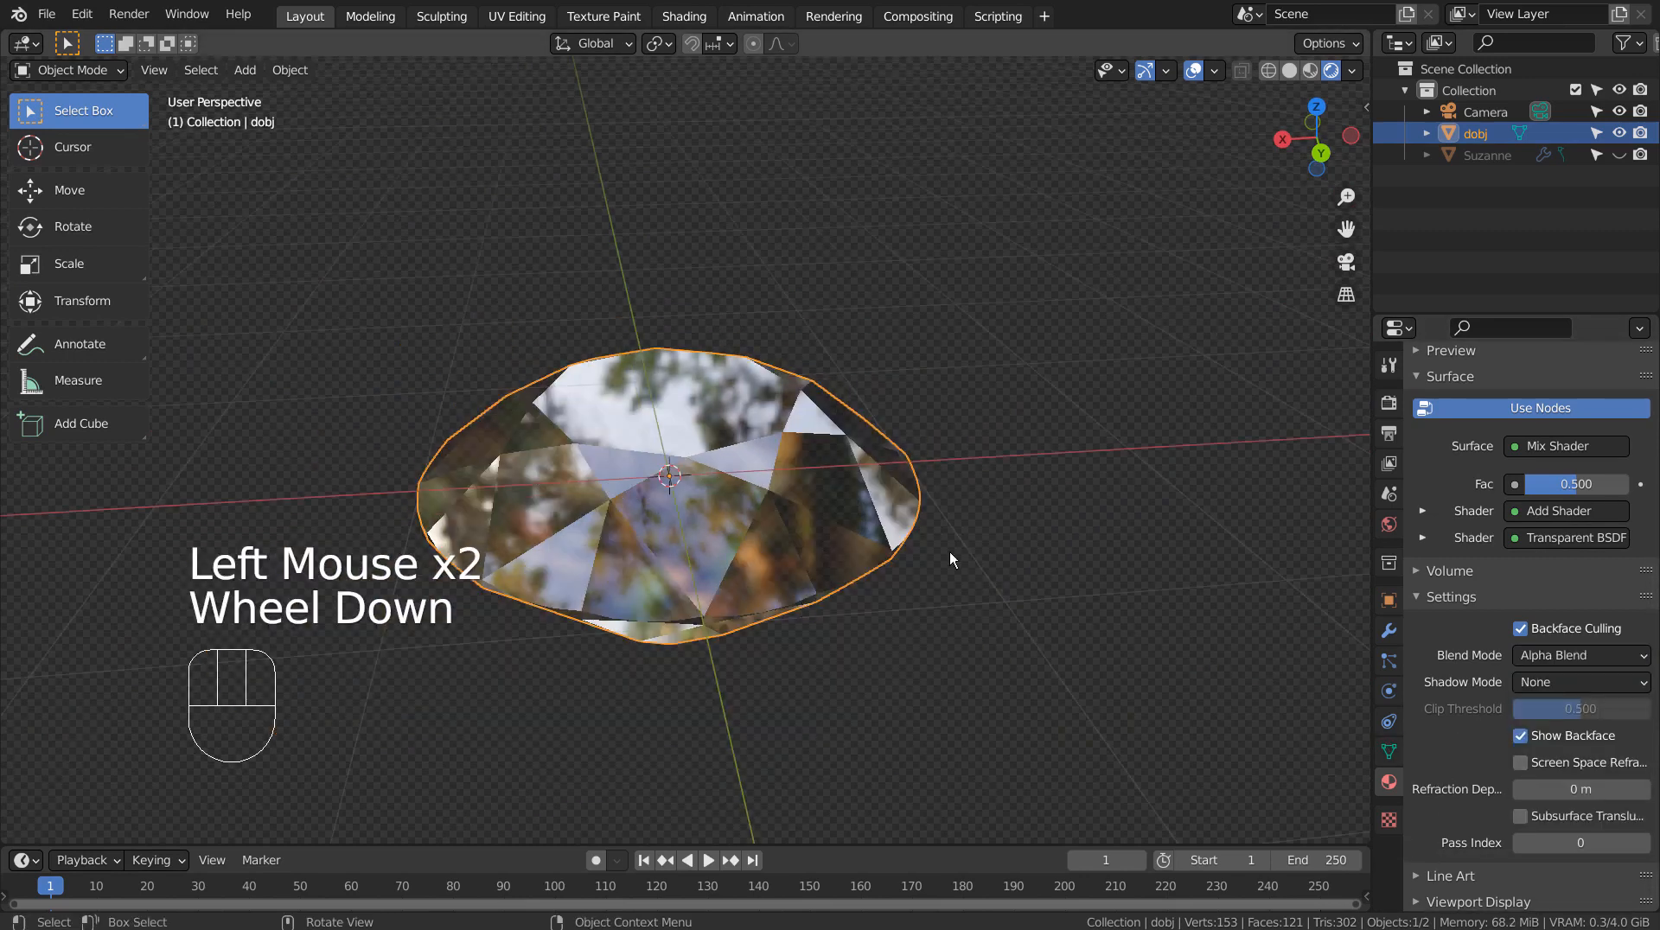
Hide the diamond, make Suzanne visible again and view the glass from below.
key("h")
left_click(1619, 156)
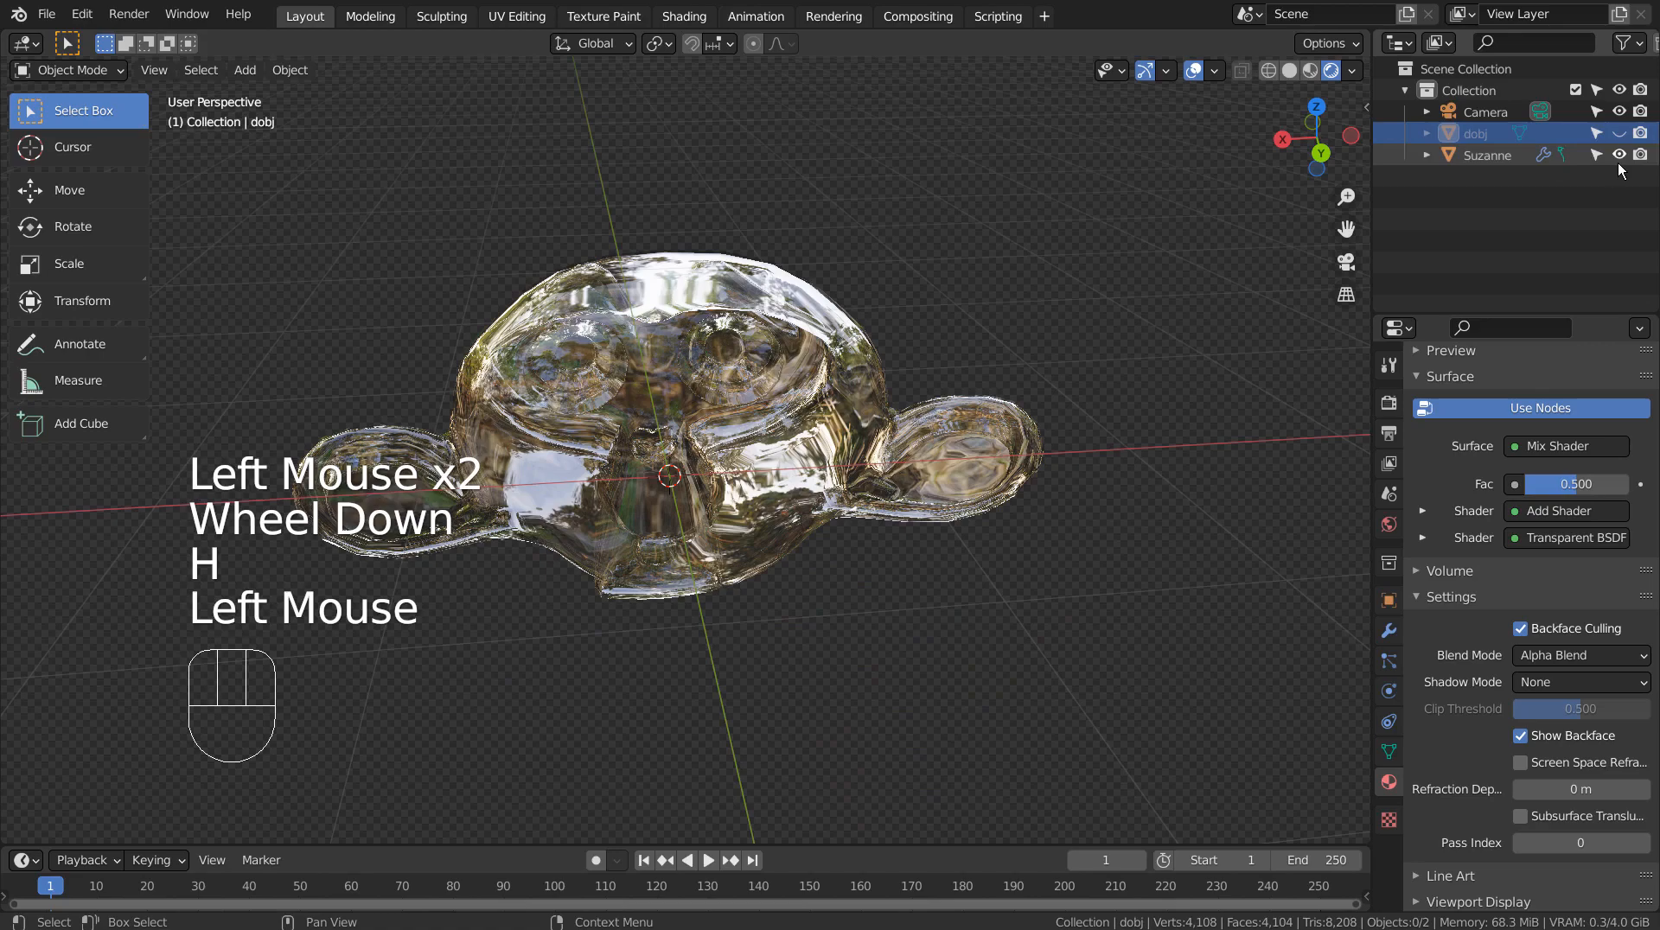
left_click(1019, 491)
middle_click_drag(1020, 490, 1010, 528)
left_click(1072, 576)
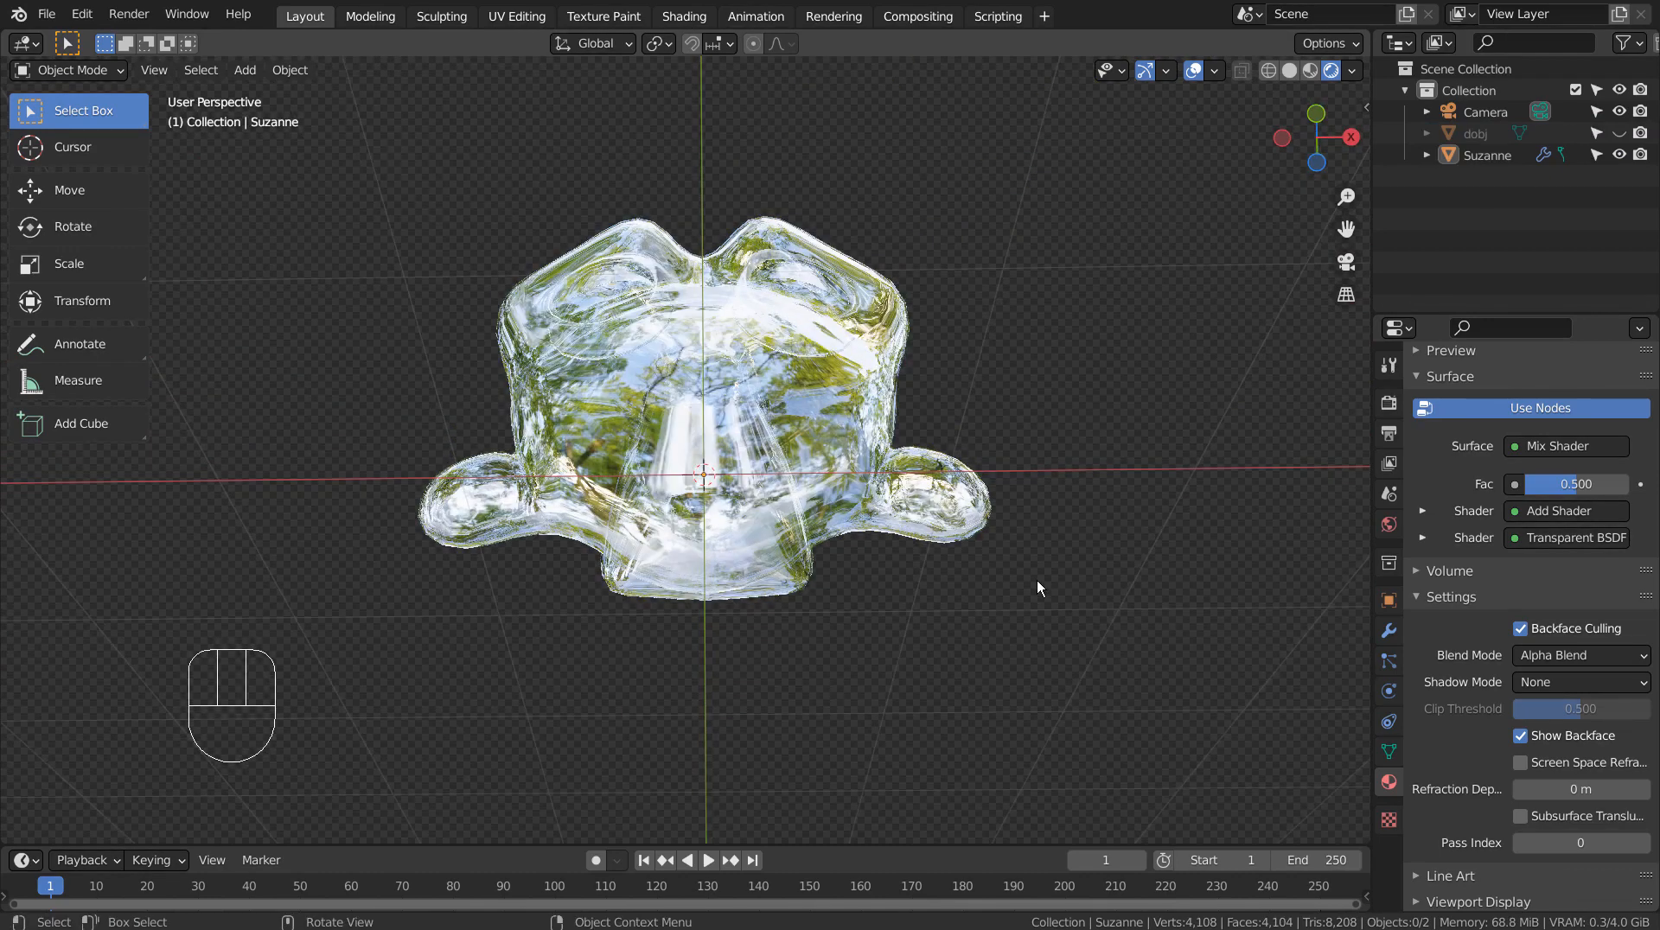